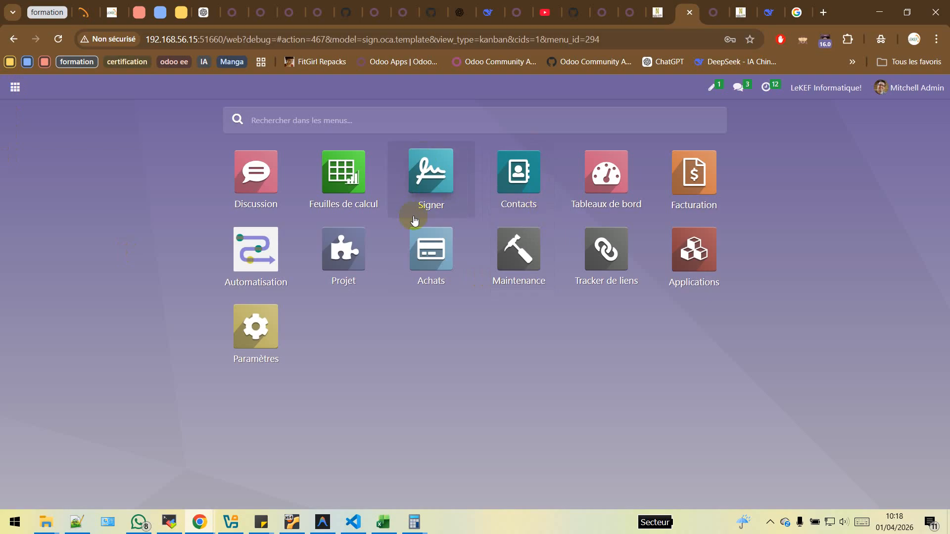
Step: Open the Task Approval template in the Signer app
{"action": "left_click", "coordinate": [440, 170]}
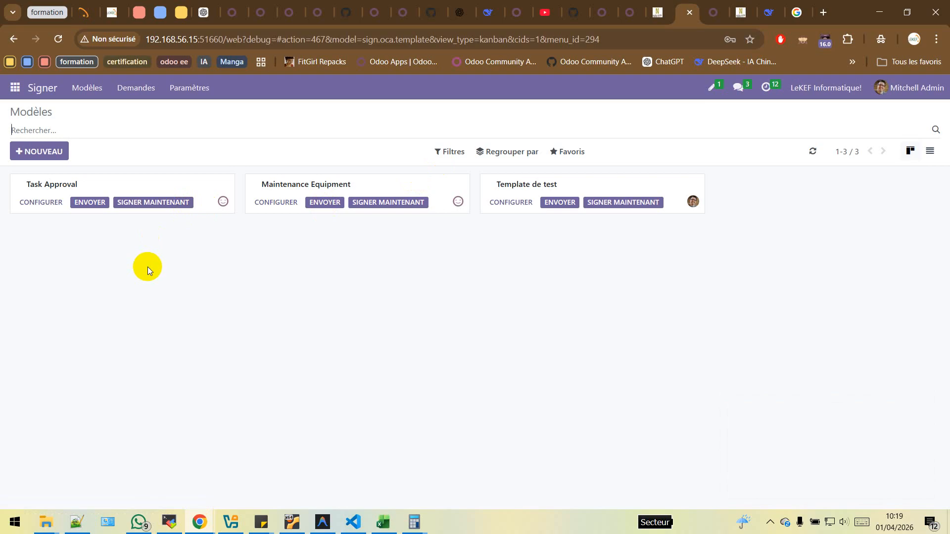
{"action": "left_click", "coordinate": [206, 188]}
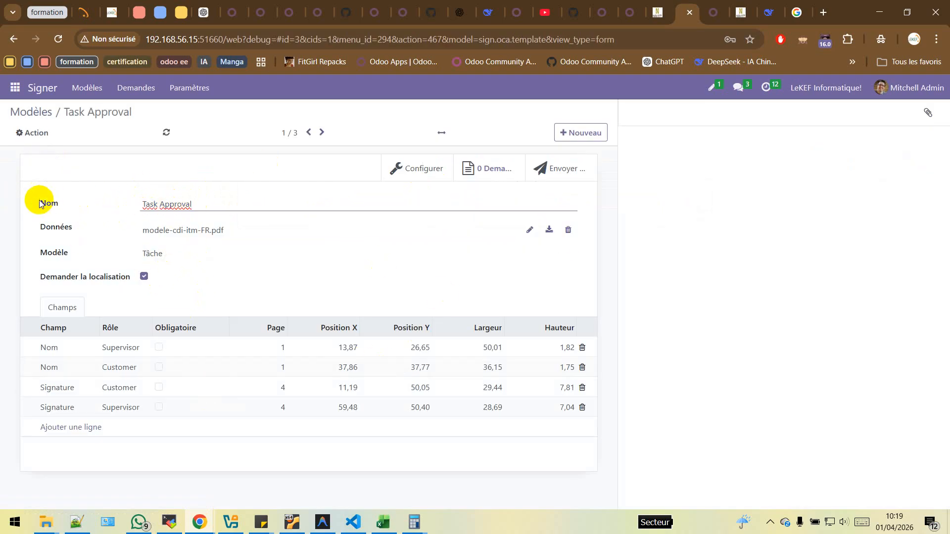
{"action": "left_click", "coordinate": [143, 203]}
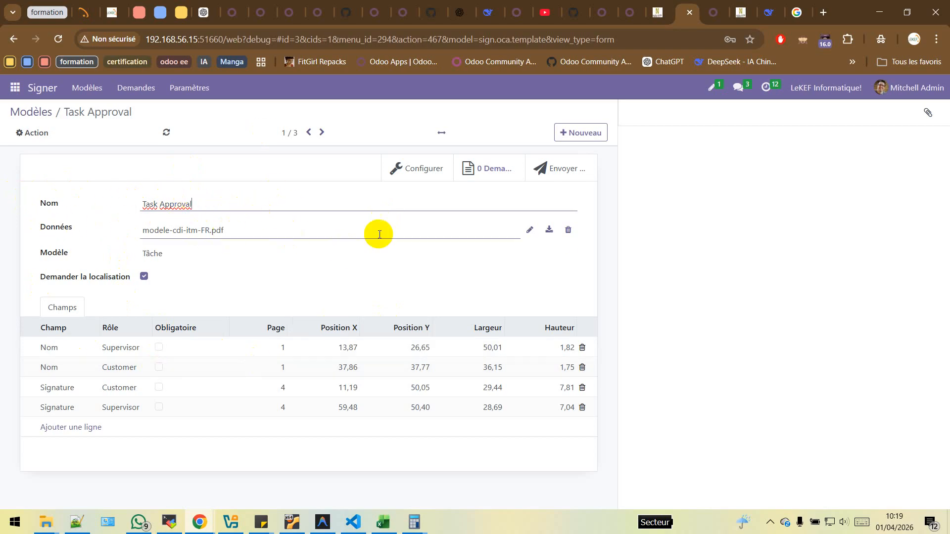
Step: Download the template's PDF modele-cdi-itm-FR.pdf, keep the blocked download, and open it to view the contract
{"action": "left_click", "coordinate": [548, 230]}
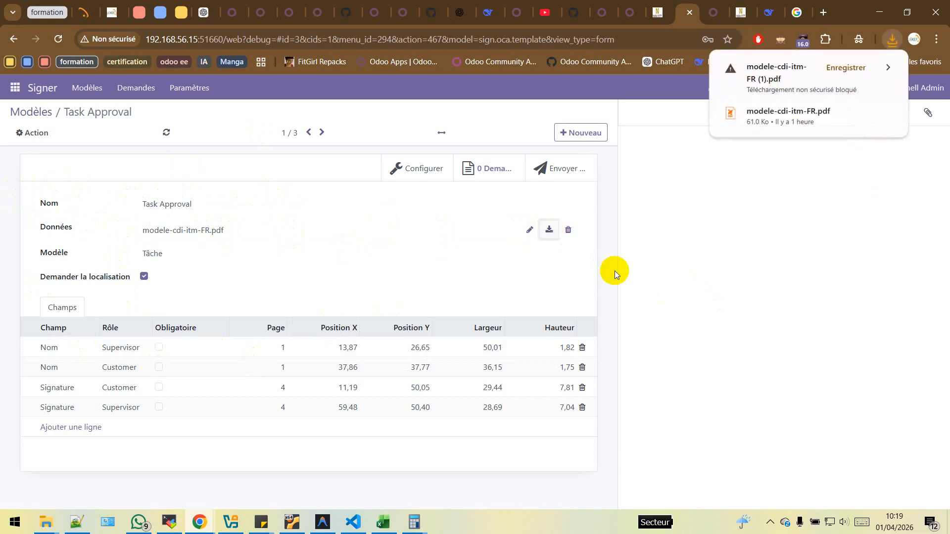
{"action": "left_click", "coordinate": [845, 67]}
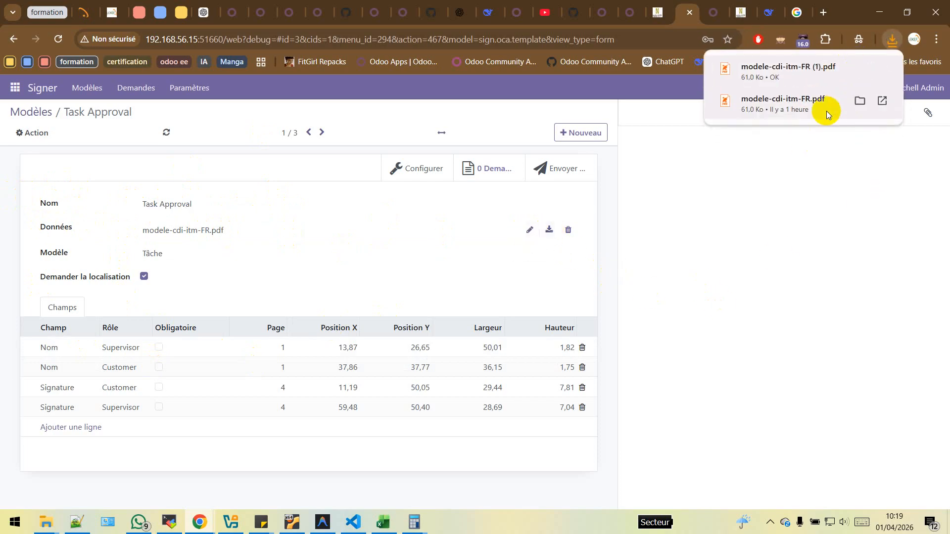
{"action": "left_click", "coordinate": [802, 74]}
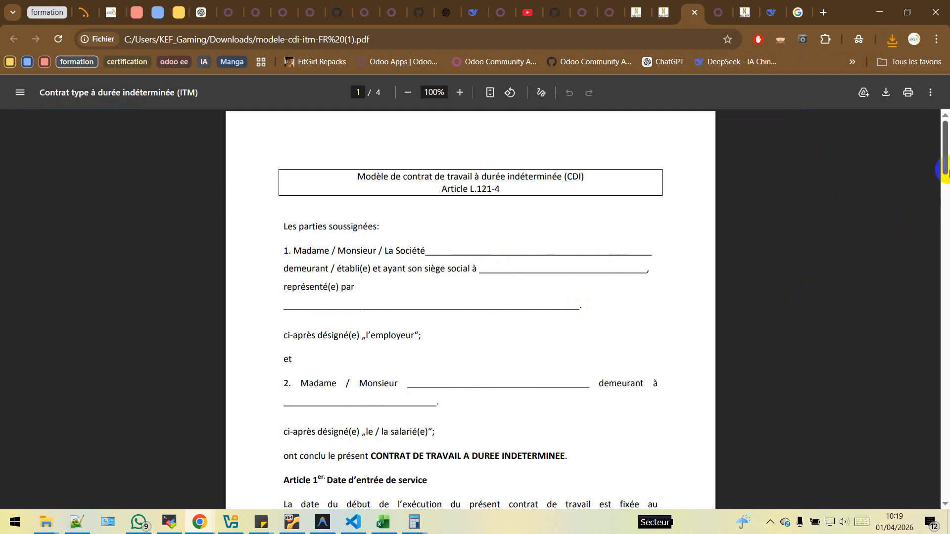
{"action": "left_click_drag", "start_coordinate": [945, 157], "coordinate": [946, 119]}
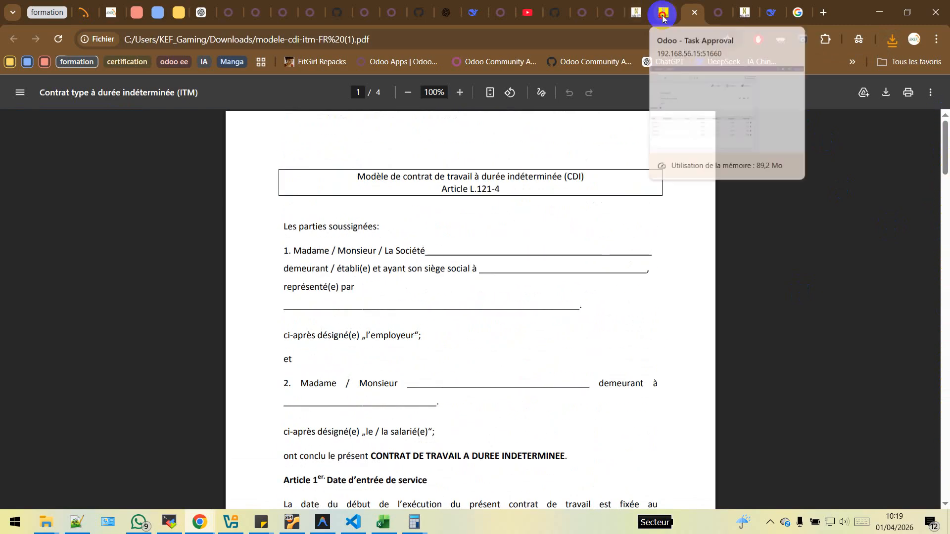
Step: Return to the Task Approval template and open its PDF field configuration
{"action": "left_click", "coordinate": [664, 11]}
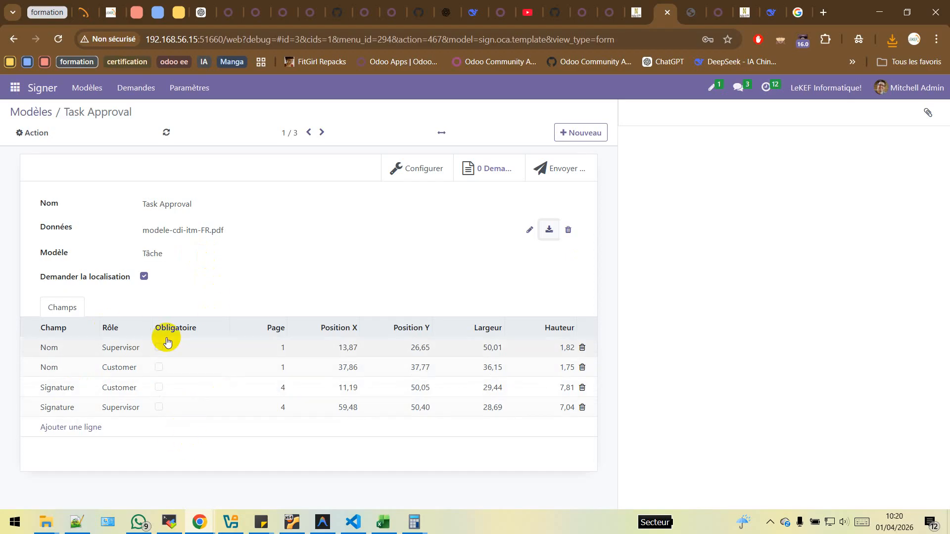
{"action": "left_click", "coordinate": [438, 169]}
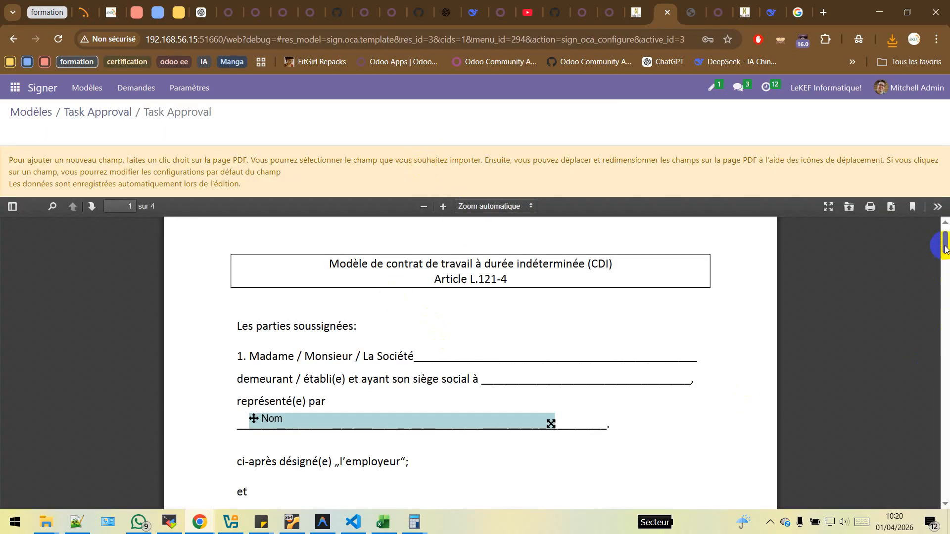
{"action": "mouse_move", "coordinate": [945, 249]}
{"action": "left_mouse_down"}
{"action": "mouse_move", "coordinate": [945, 265]}
{"action": "mouse_move", "coordinate": [945, 246]}
{"action": "left_mouse_up"}
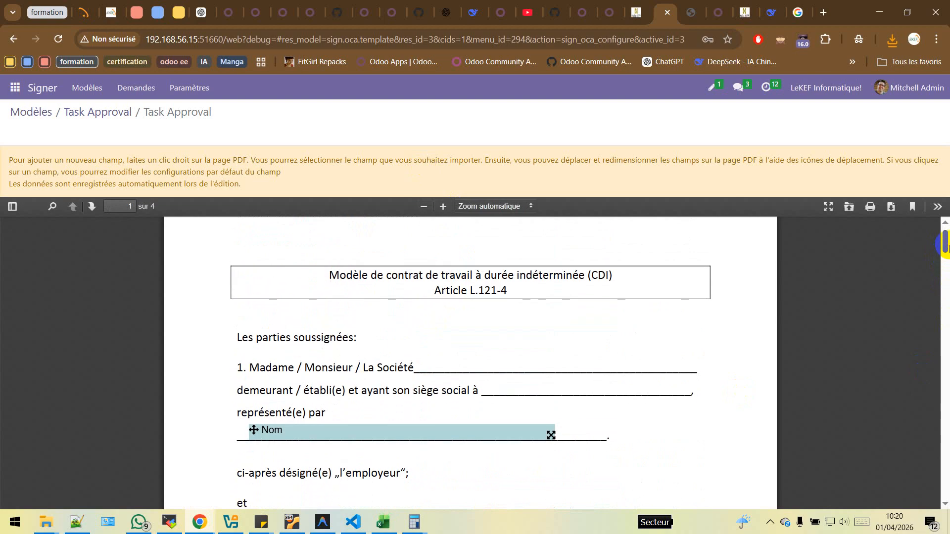
Step: Add a Nom field on the "Madame / Monsieur / La Société" line of page 1 and widen it along the blank
{"action": "right_click", "coordinate": [505, 354]}
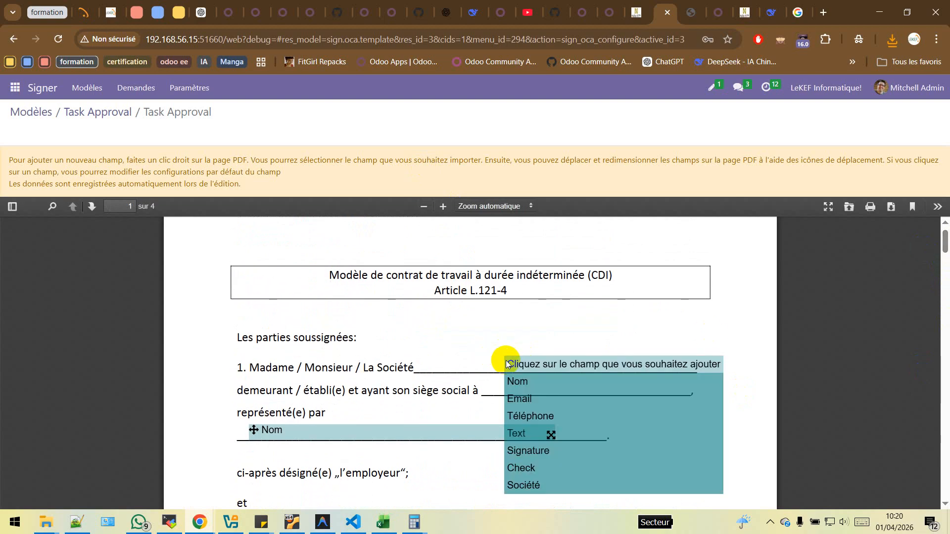
{"action": "left_click", "coordinate": [524, 381]}
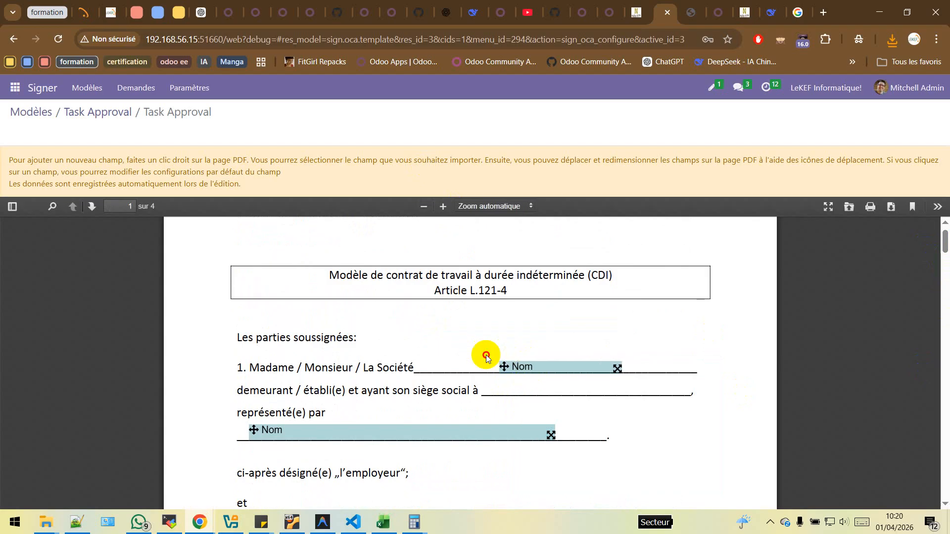
{"action": "left_click_drag", "start_coordinate": [500, 360], "coordinate": [426, 355]}
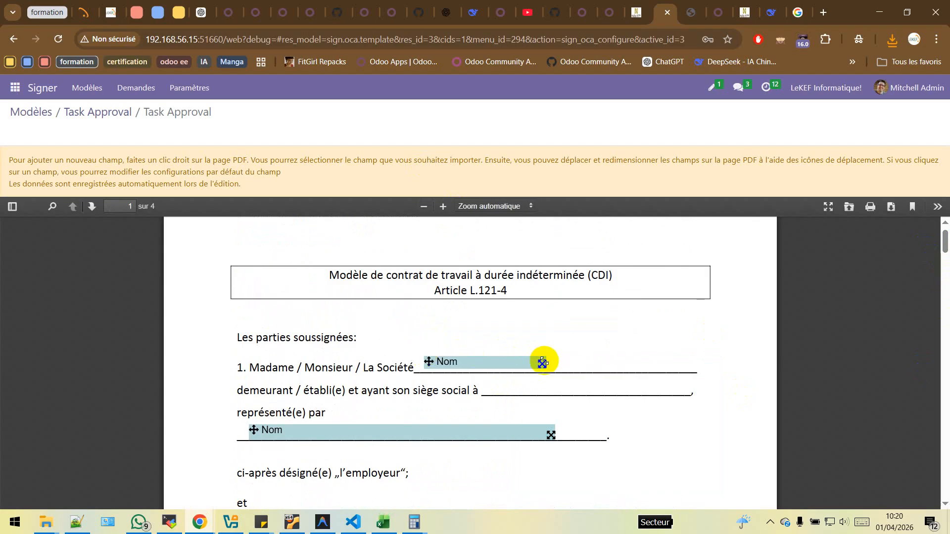
{"action": "left_click_drag", "start_coordinate": [543, 363], "coordinate": [613, 364]}
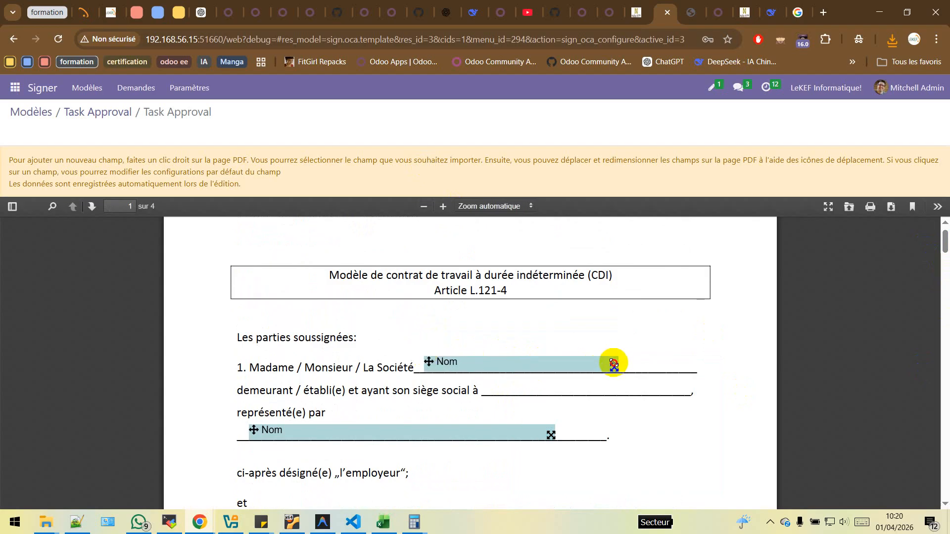
Step: Go through the new Nom field's type, role, mandatory and placeholder settings, then delete the field
{"action": "left_click", "coordinate": [536, 366]}
{"action": "left_click", "coordinate": [209, 159]}
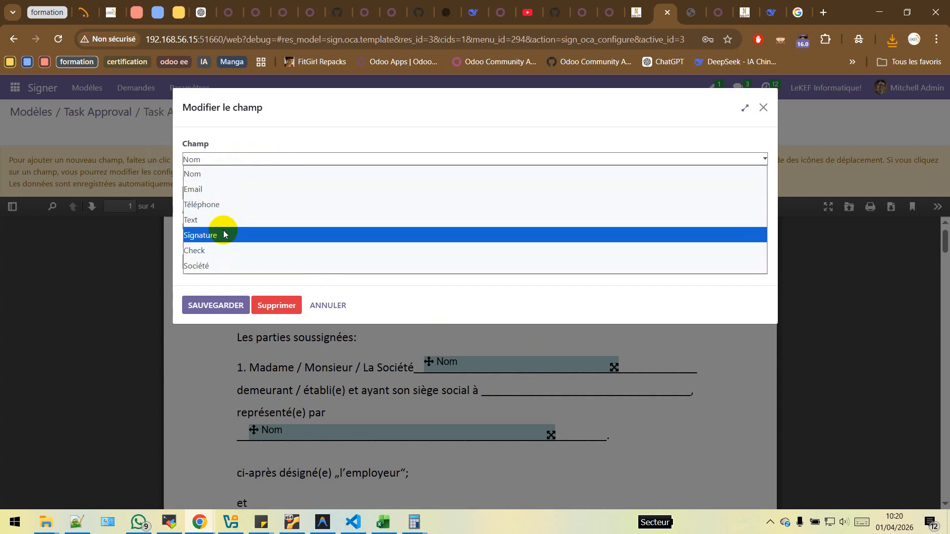
{"action": "left_click", "coordinate": [217, 156]}
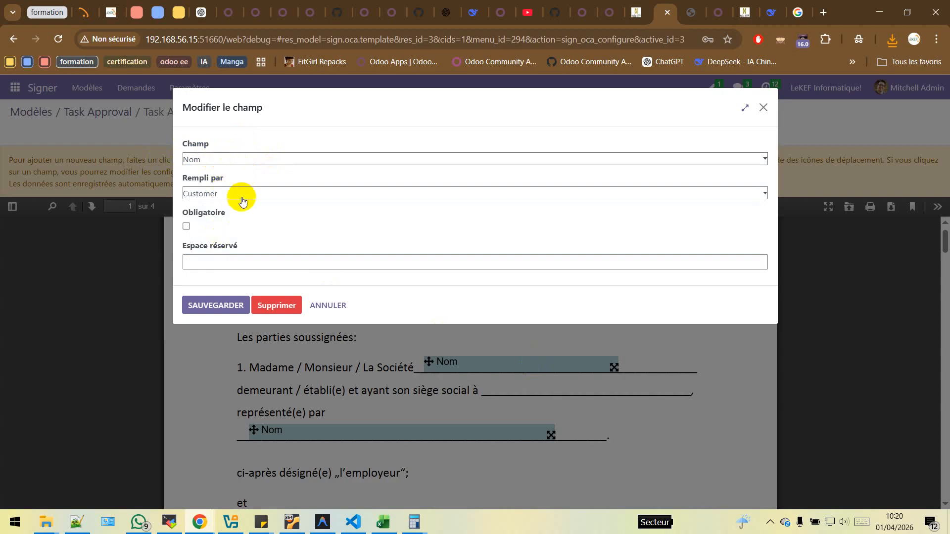
{"action": "left_click", "coordinate": [222, 196]}
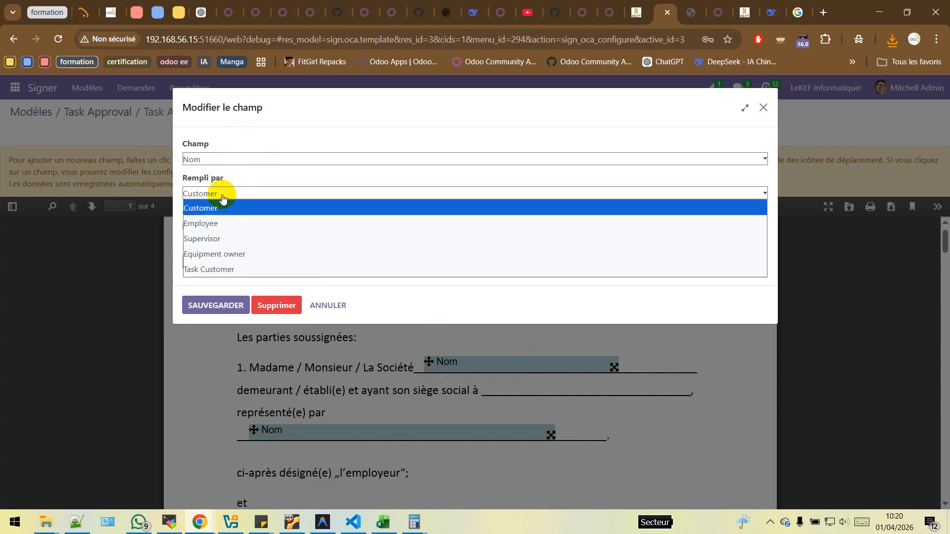
{"action": "left_click", "coordinate": [212, 194]}
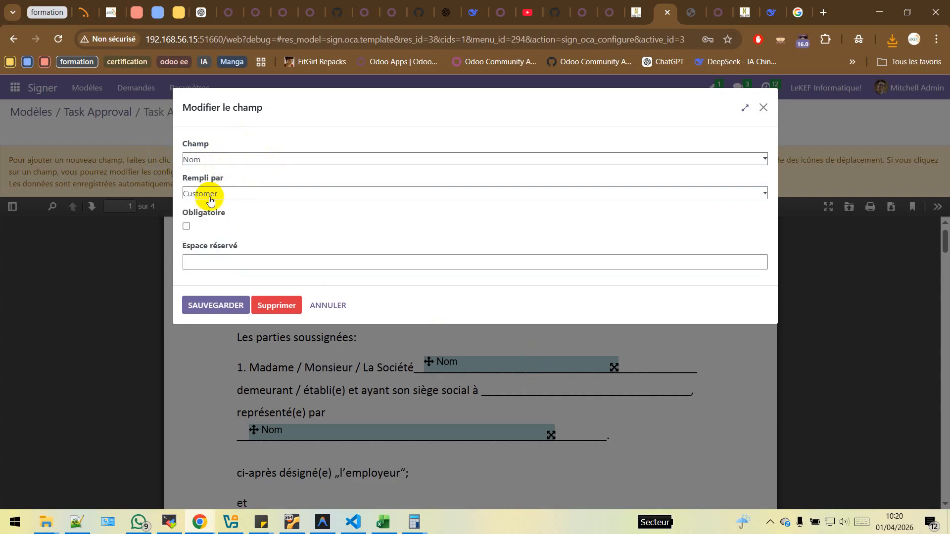
{"action": "left_click", "coordinate": [223, 192]}
{"action": "left_click", "coordinate": [236, 198]}
{"action": "left_click", "coordinate": [192, 260]}
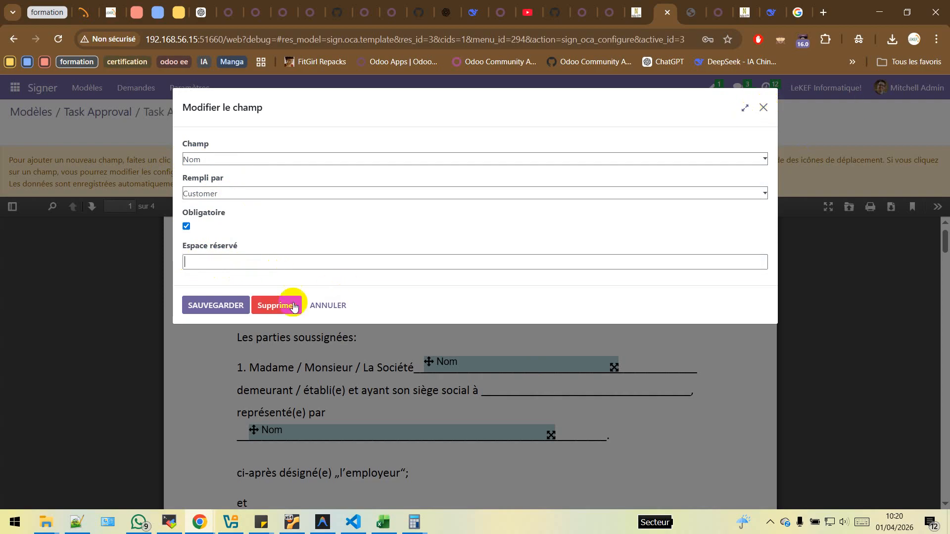
{"action": "left_click", "coordinate": [276, 306]}
Step: Give the Nom field under "représenté(e) par" the placeholder "prenon", make it mandatory and save it
{"action": "left_click", "coordinate": [368, 435]}
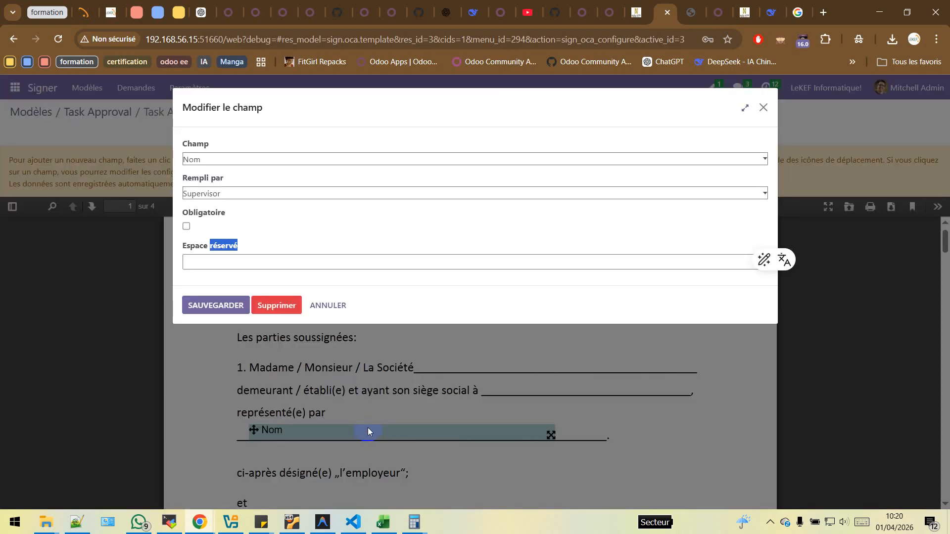
{"action": "left_click", "coordinate": [248, 259]}
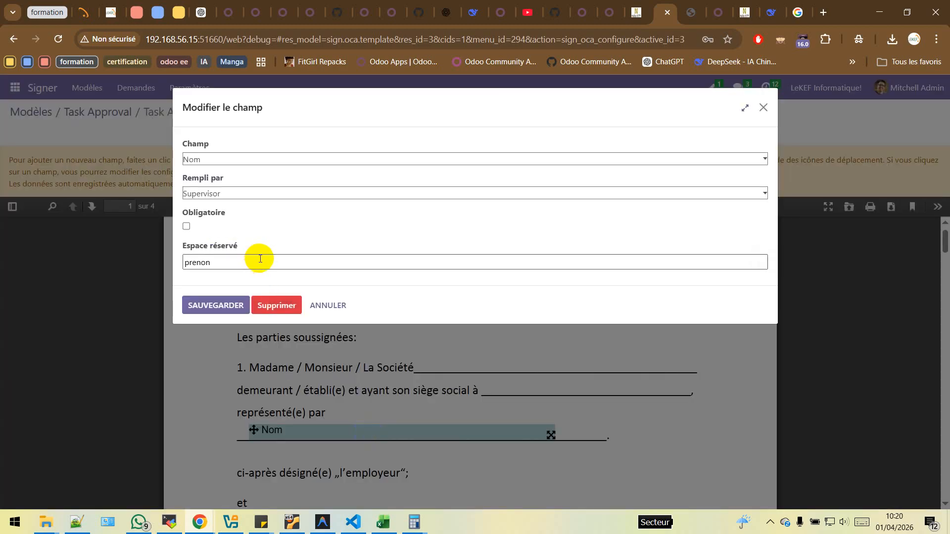
{"action": "left_click", "coordinate": [187, 227]}
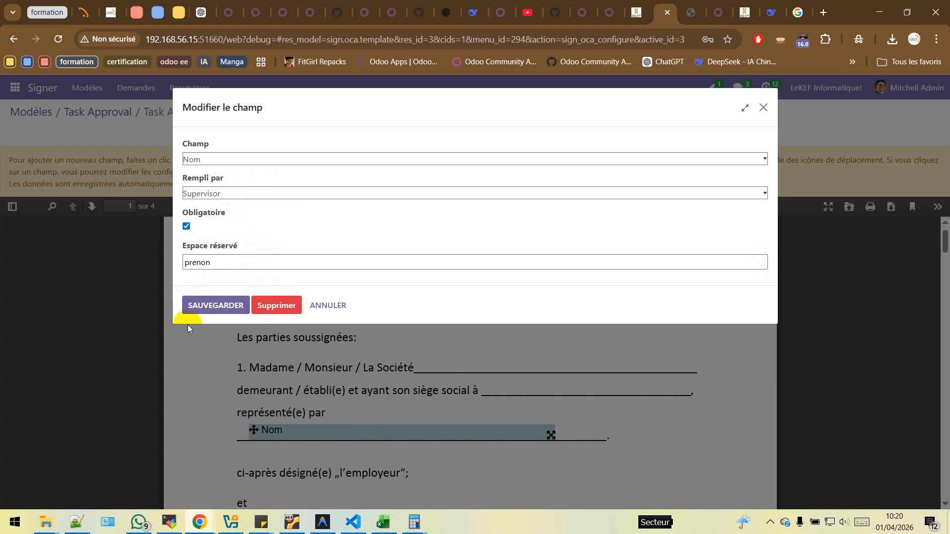
{"action": "left_click", "coordinate": [212, 306]}
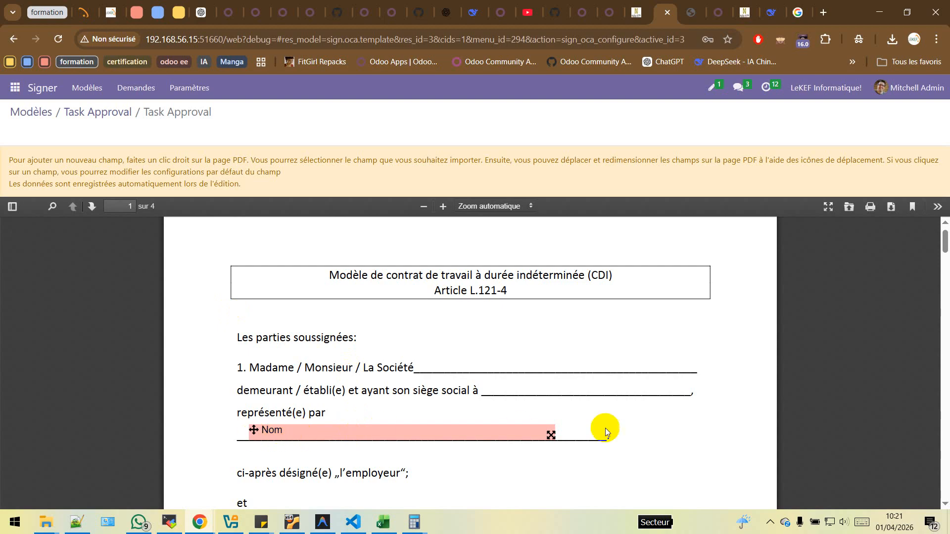
Step: Check the settings of the Nom field on the second "Madame / Monsieur" line and close them without changes
{"action": "scroll", "coordinate": [687, 416], "scroll_direction": "down", "scroll_amount": 5}
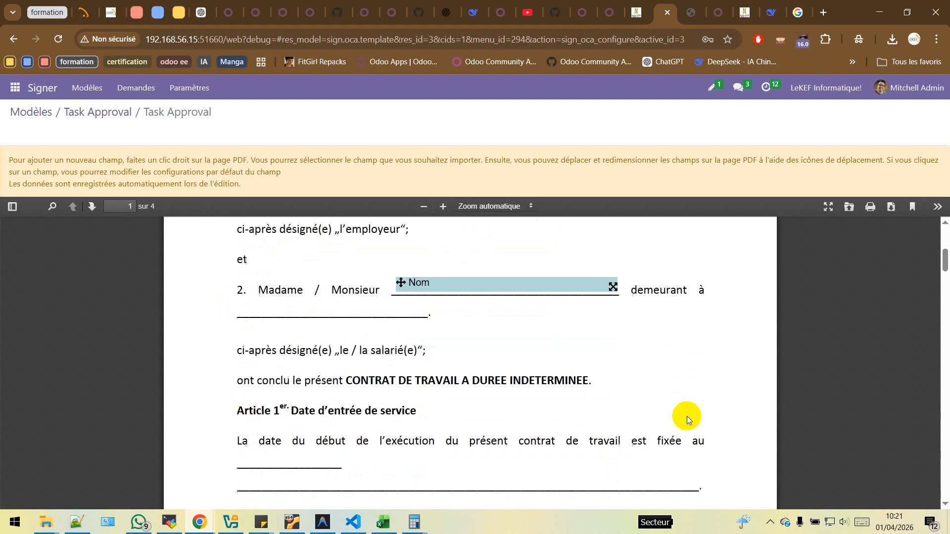
{"action": "scroll", "coordinate": [476, 311], "scroll_direction": "up", "scroll_amount": 2}
{"action": "left_click", "coordinate": [446, 385]}
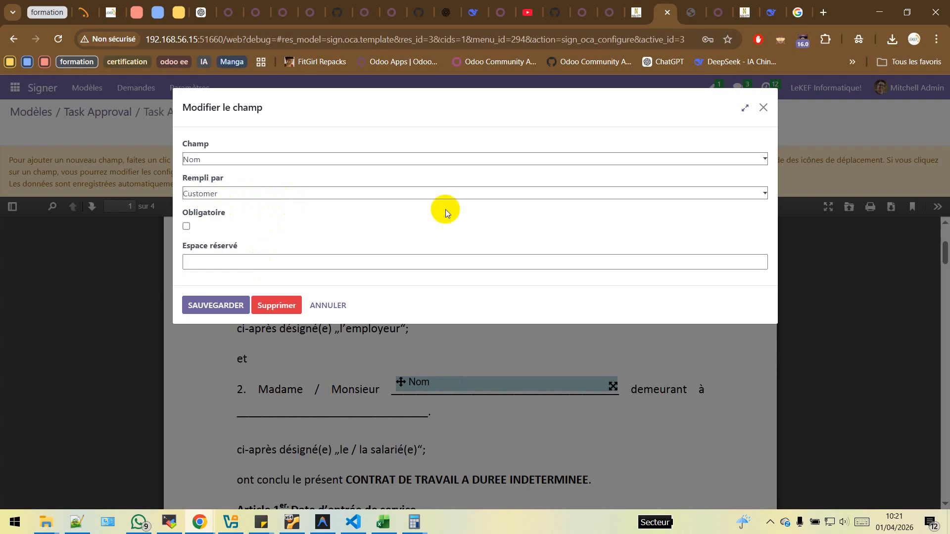
{"action": "left_click", "coordinate": [768, 108]}
Step: Add a Signature field above "Le/la salarié(e)" on page 4, enlarge it down to the signature line, and save it for Customer
{"action": "mouse_move", "coordinate": [945, 250]}
{"action": "left_mouse_down"}
{"action": "mouse_move", "coordinate": [945, 494]}
{"action": "mouse_move", "coordinate": [945, 424]}
{"action": "mouse_move", "coordinate": [945, 457]}
{"action": "left_mouse_up"}
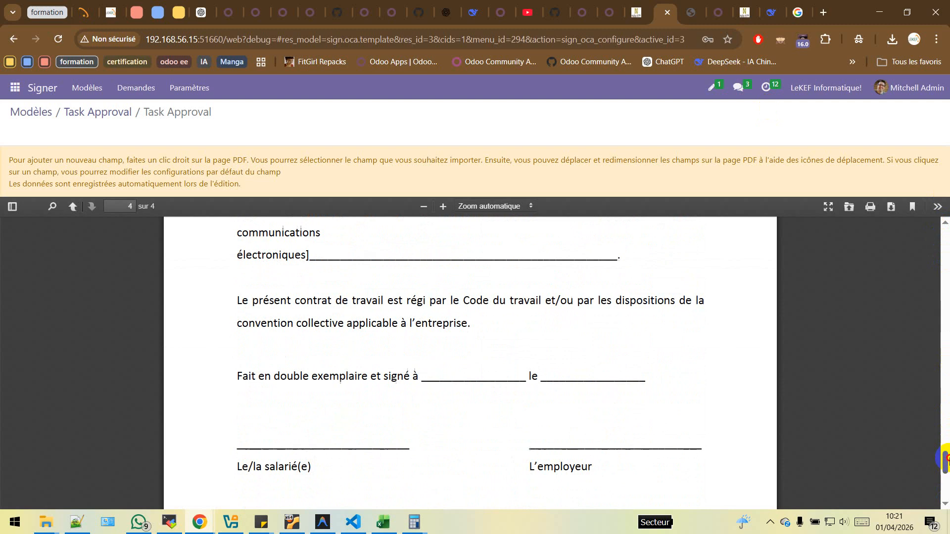
{"action": "right_click", "coordinate": [260, 416]}
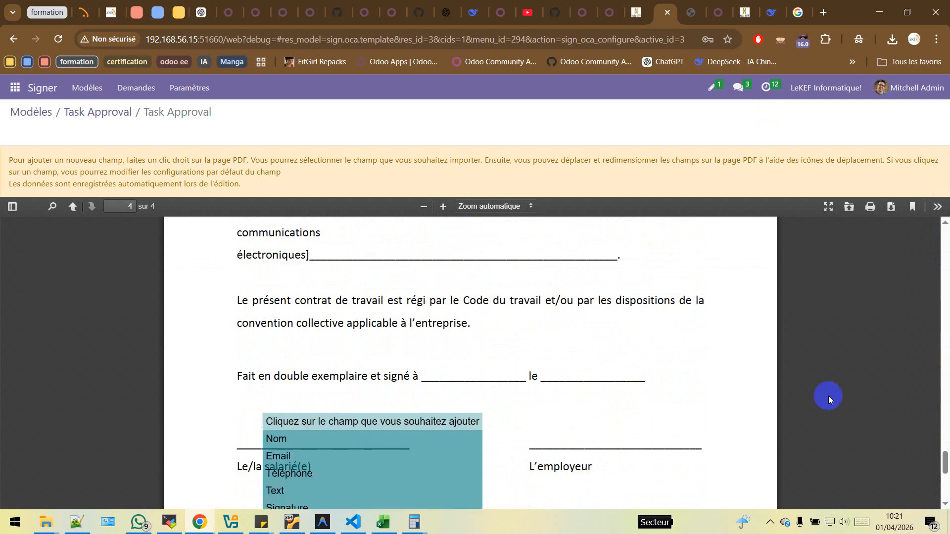
{"action": "scroll", "coordinate": [828, 396], "scroll_direction": "down", "scroll_amount": 2}
{"action": "left_click", "coordinate": [297, 426]}
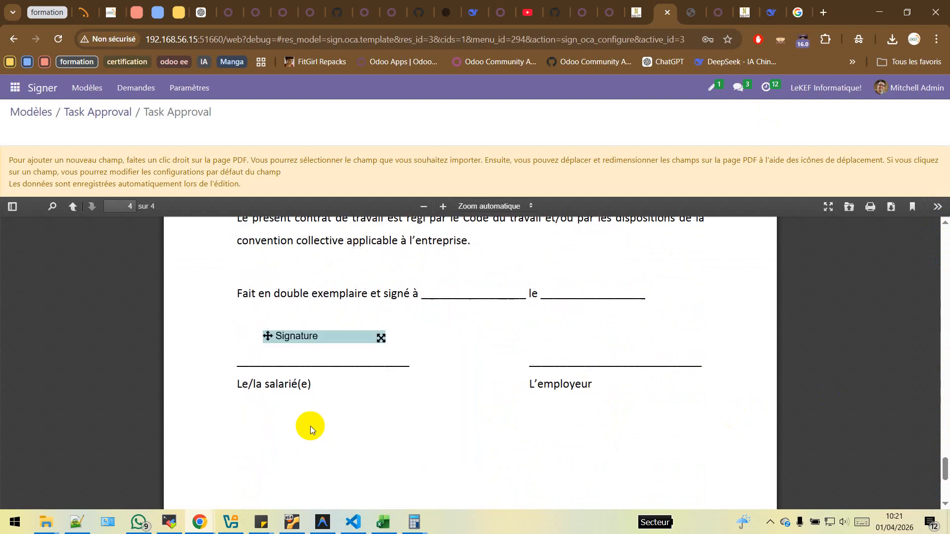
{"action": "left_click_drag", "start_coordinate": [272, 335], "coordinate": [229, 300]}
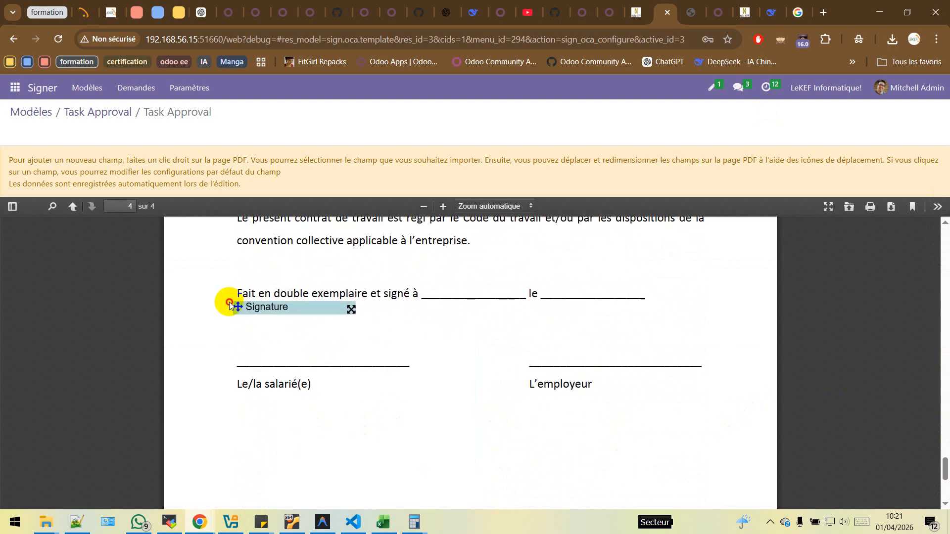
{"action": "mouse_move", "coordinate": [351, 307]}
{"action": "left_mouse_down"}
{"action": "mouse_move", "coordinate": [399, 335]}
{"action": "mouse_move", "coordinate": [406, 361]}
{"action": "left_mouse_up"}
{"action": "left_click", "coordinate": [314, 339]}
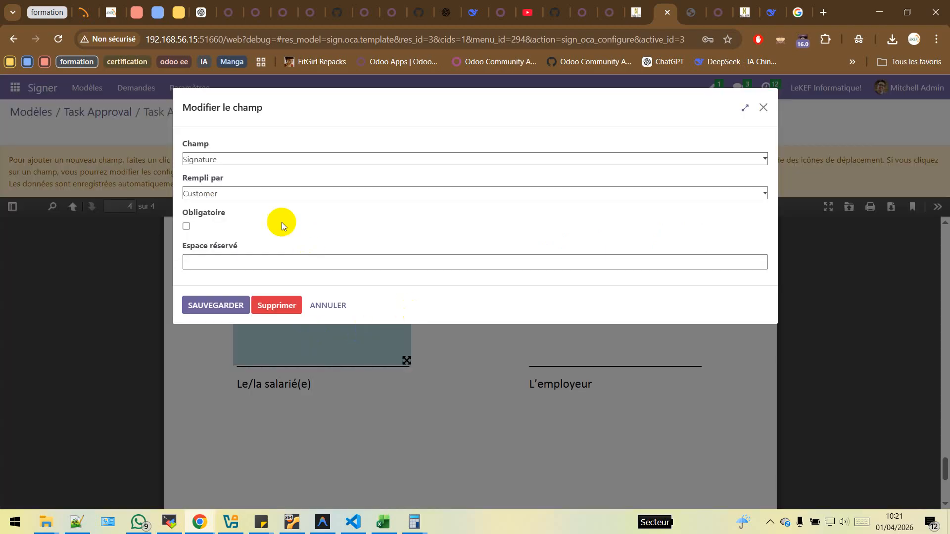
{"action": "left_click", "coordinate": [233, 308]}
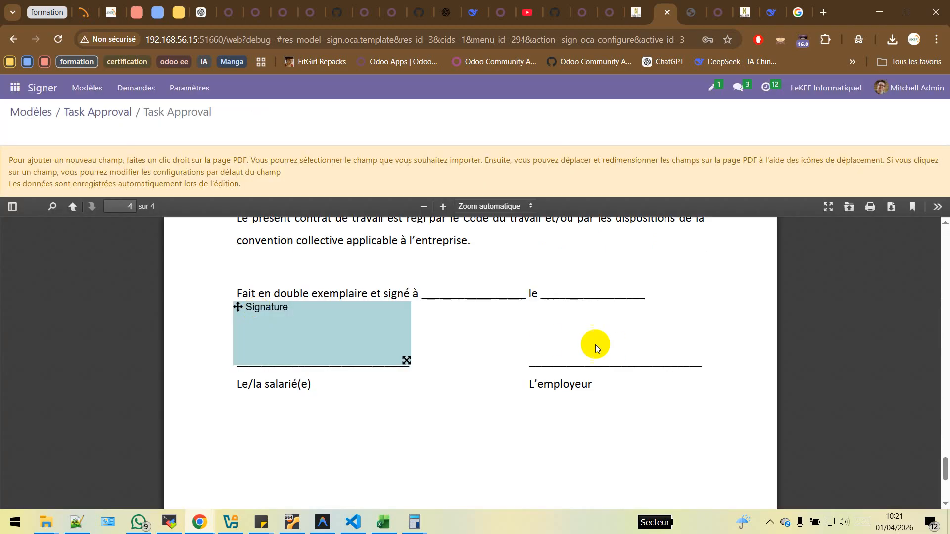
Step: Add a Signature field above "L'employeur" on page 4 and enlarge it down to the signature line
{"action": "right_click", "coordinate": [555, 324]}
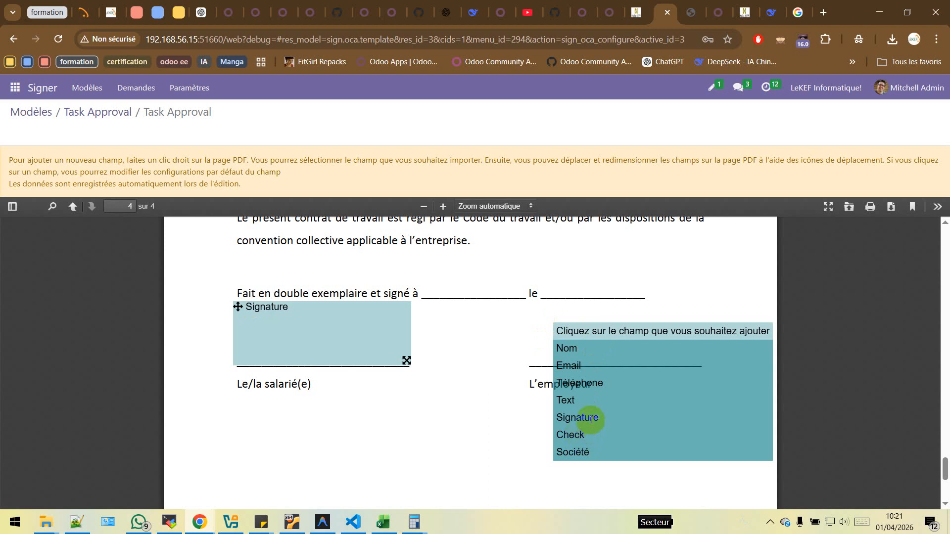
{"action": "left_click", "coordinate": [591, 418]}
{"action": "left_click_drag", "start_coordinate": [554, 331], "coordinate": [520, 303]}
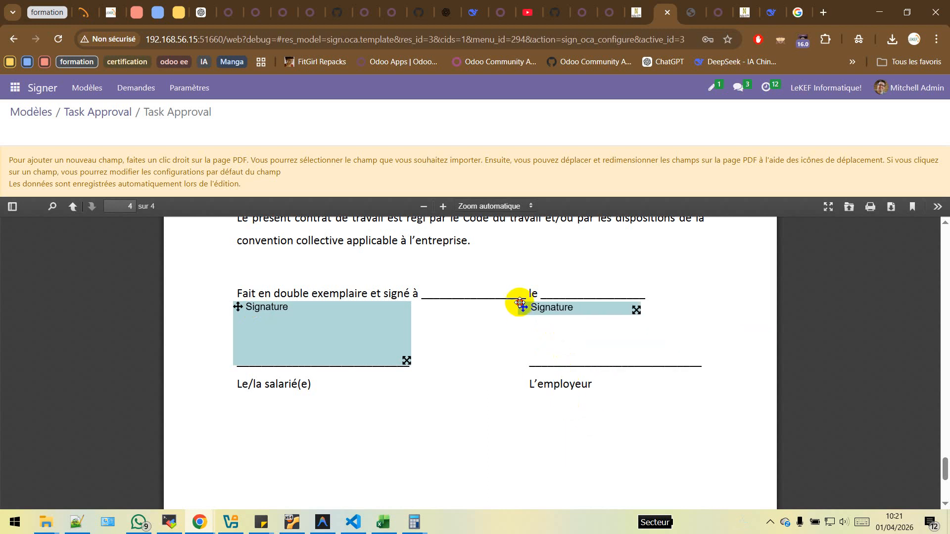
{"action": "mouse_move", "coordinate": [641, 310]}
{"action": "left_mouse_down"}
{"action": "mouse_move", "coordinate": [702, 346]}
{"action": "mouse_move", "coordinate": [700, 355]}
{"action": "left_mouse_up"}
Step: Assign the Signature field above "L'employeur" to Supervisor, make it mandatory and save it
{"action": "left_click", "coordinate": [661, 361]}
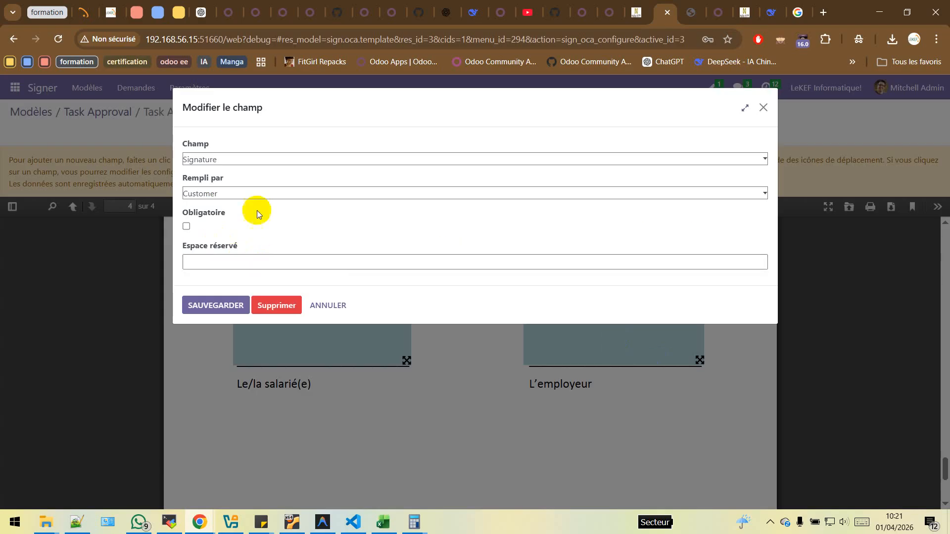
{"action": "left_click", "coordinate": [271, 194]}
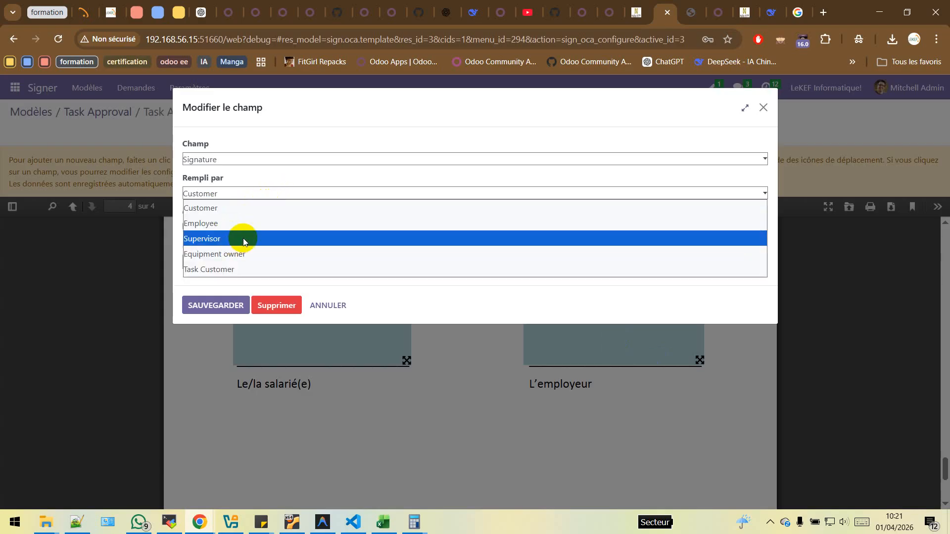
{"action": "left_click", "coordinate": [242, 239]}
{"action": "left_click", "coordinate": [187, 226]}
{"action": "left_click", "coordinate": [226, 306]}
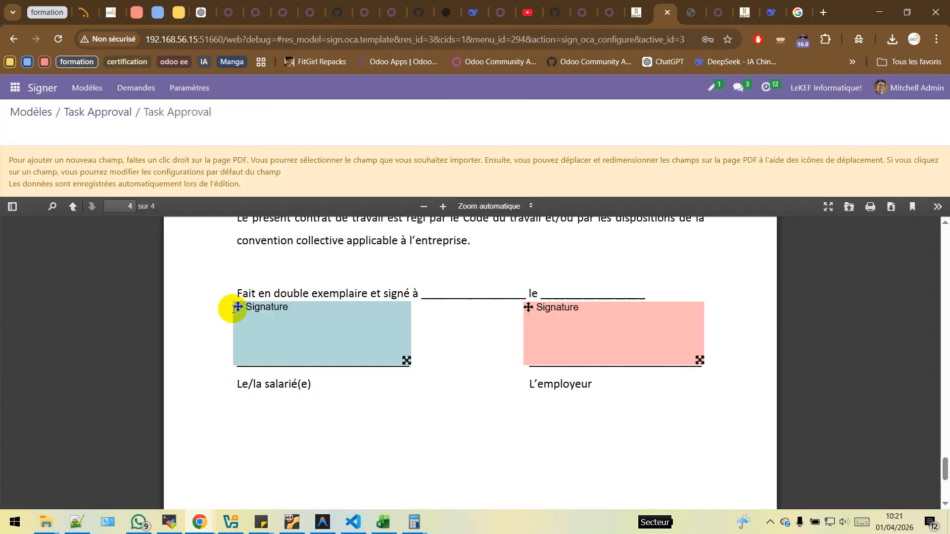
Step: Make the Signature field above "Le/la salarié(e)" mandatory and save it
{"action": "left_click", "coordinate": [234, 309]}
{"action": "left_click", "coordinate": [187, 227]}
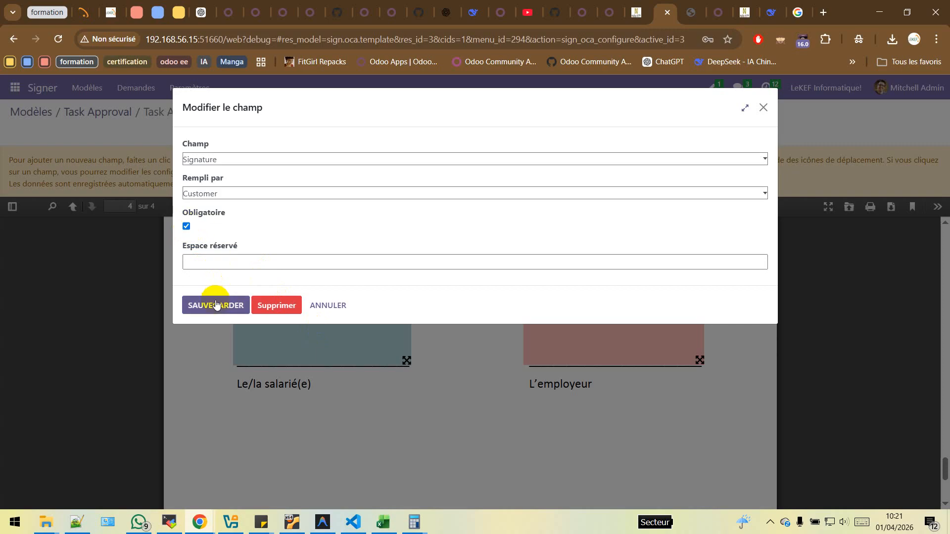
{"action": "left_click", "coordinate": [216, 306]}
Step: Return to the Task Approval template record and delete the two duplicate Signature lines that are not mandatory
{"action": "left_click_drag", "start_coordinate": [945, 473], "coordinate": [945, 247]}
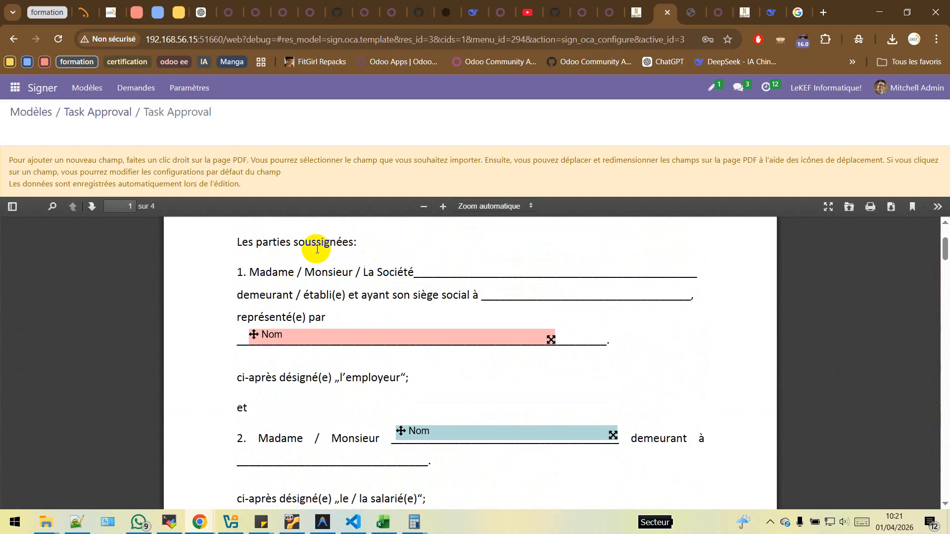
{"action": "left_click", "coordinate": [120, 113]}
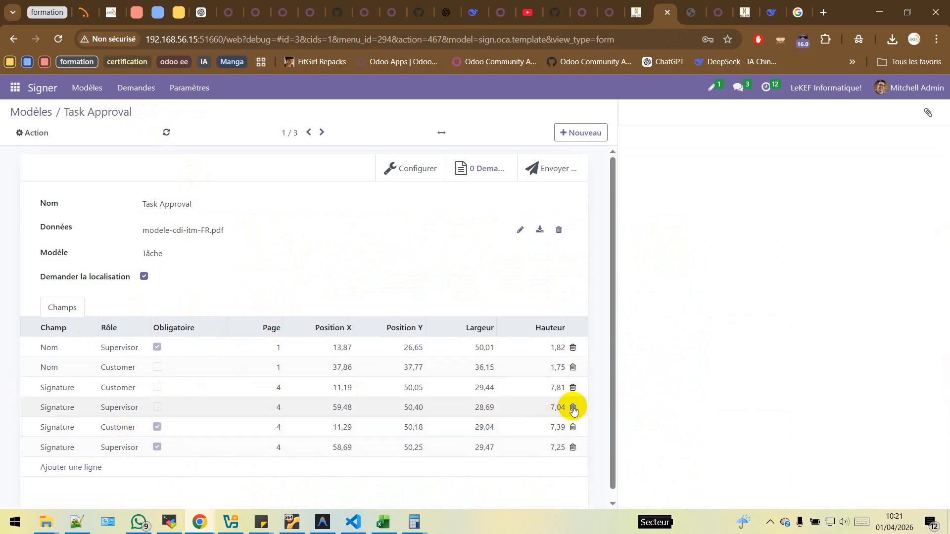
{"action": "left_click", "coordinate": [573, 407]}
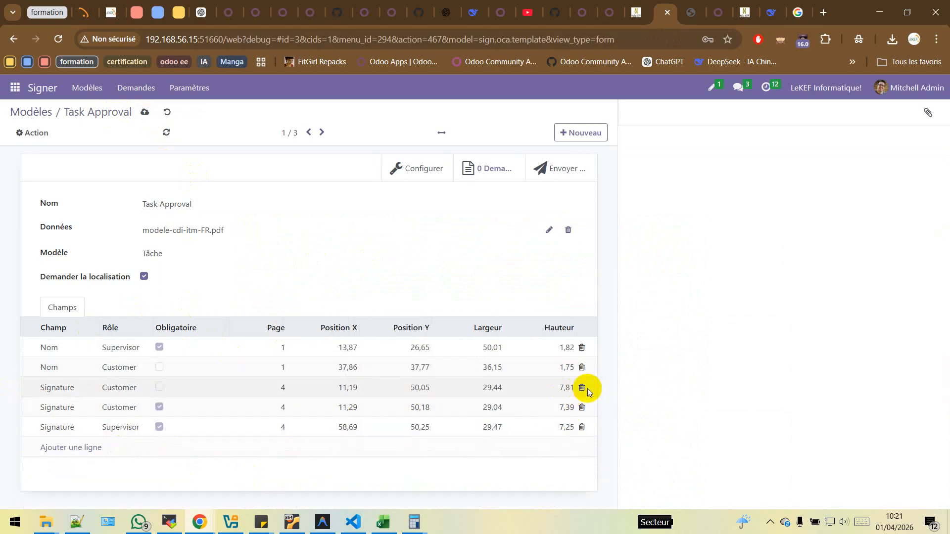
{"action": "left_click", "coordinate": [581, 389]}
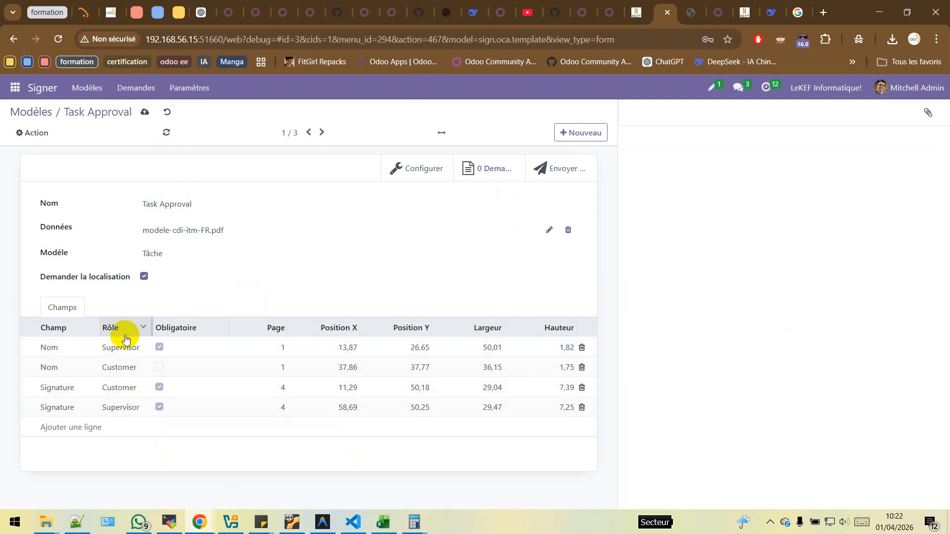
Step: Review the general signature request settings and the definition of the Nom field in the fields list
{"action": "left_click", "coordinate": [194, 89]}
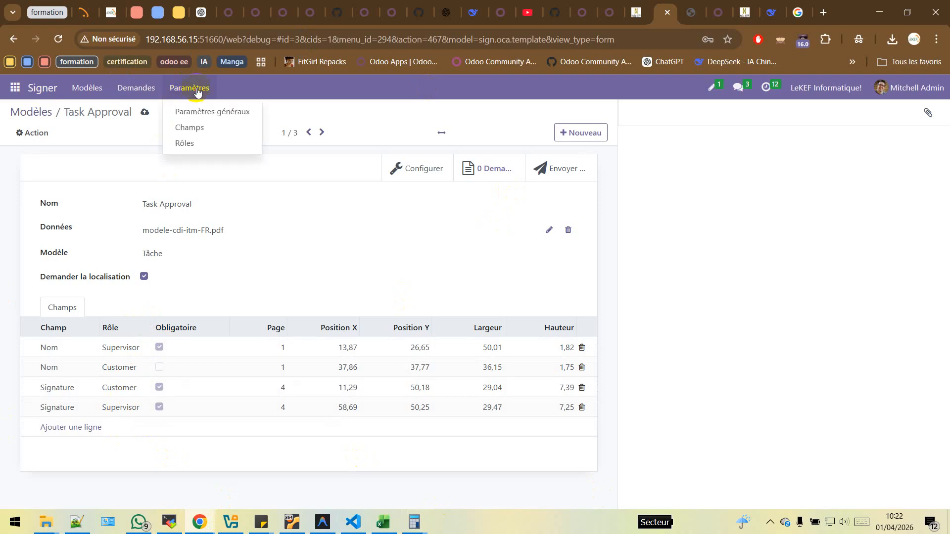
{"action": "left_click", "coordinate": [241, 112]}
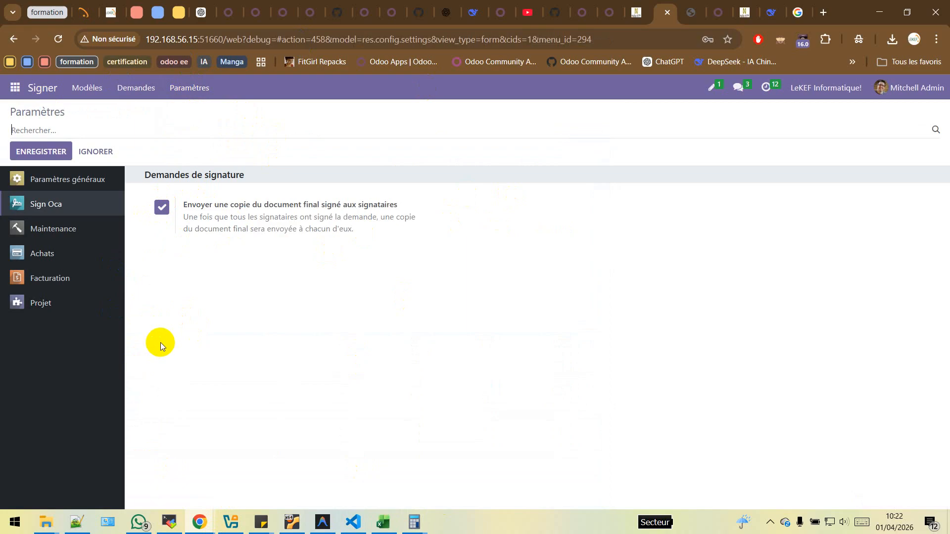
{"action": "left_click", "coordinate": [179, 89]}
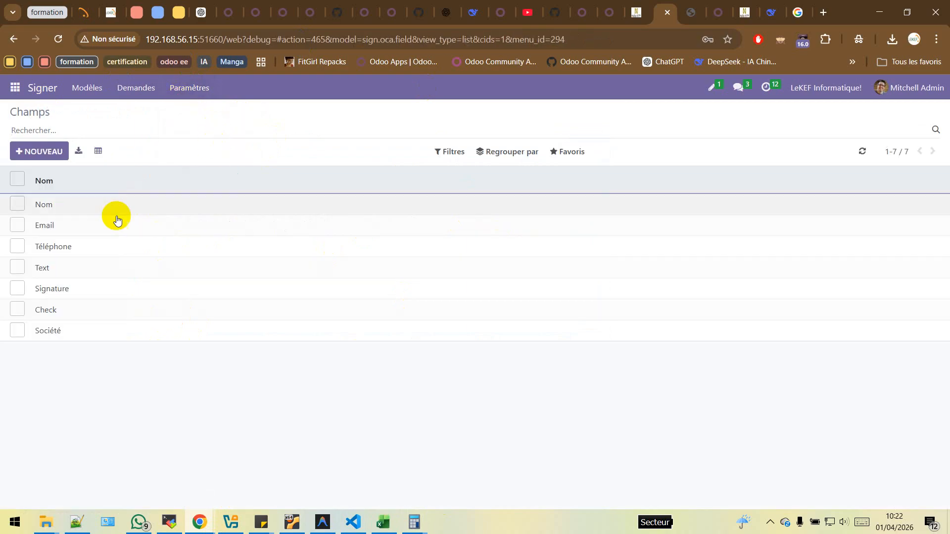
{"action": "left_click", "coordinate": [79, 204]}
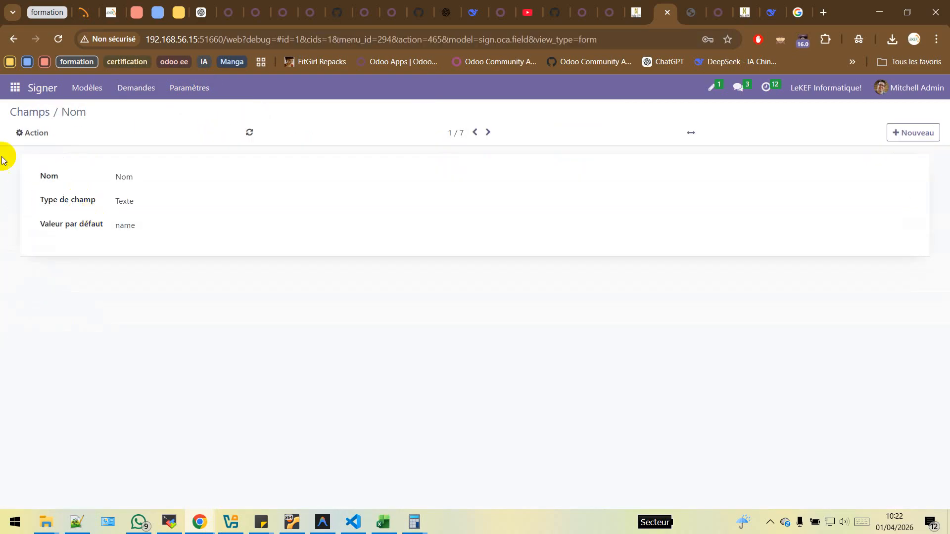
{"action": "left_click", "coordinate": [32, 111]}
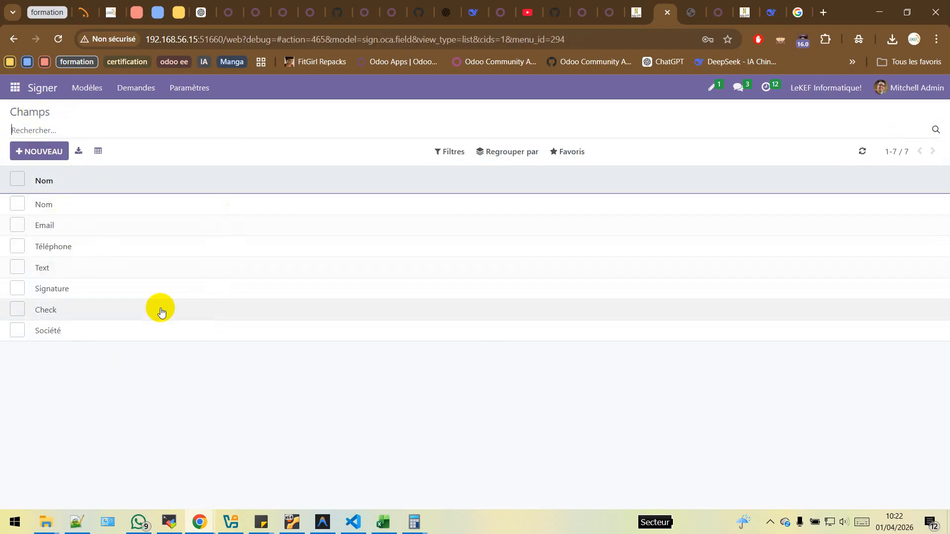
Step: Examine the Nom field's available field types and its default value, and return to the fields list
{"action": "left_click", "coordinate": [87, 208]}
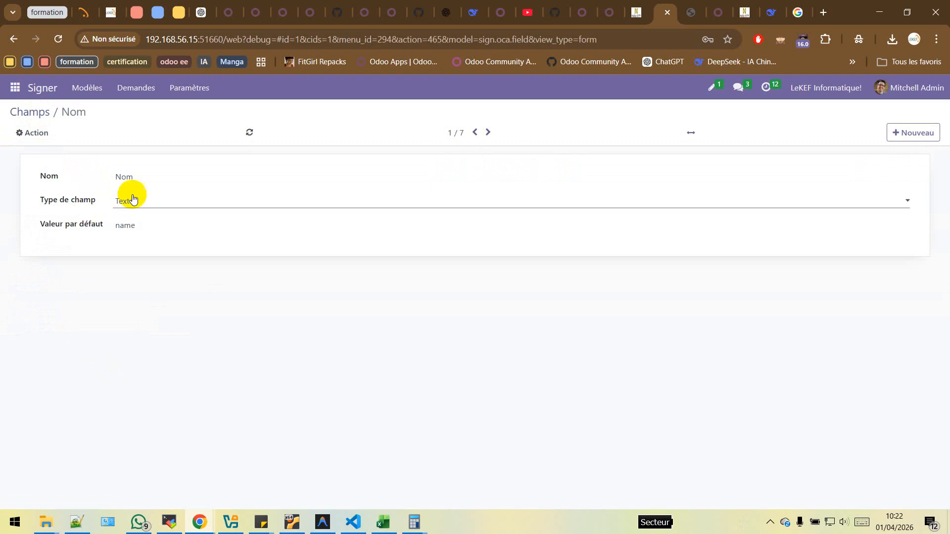
{"action": "left_click", "coordinate": [158, 200]}
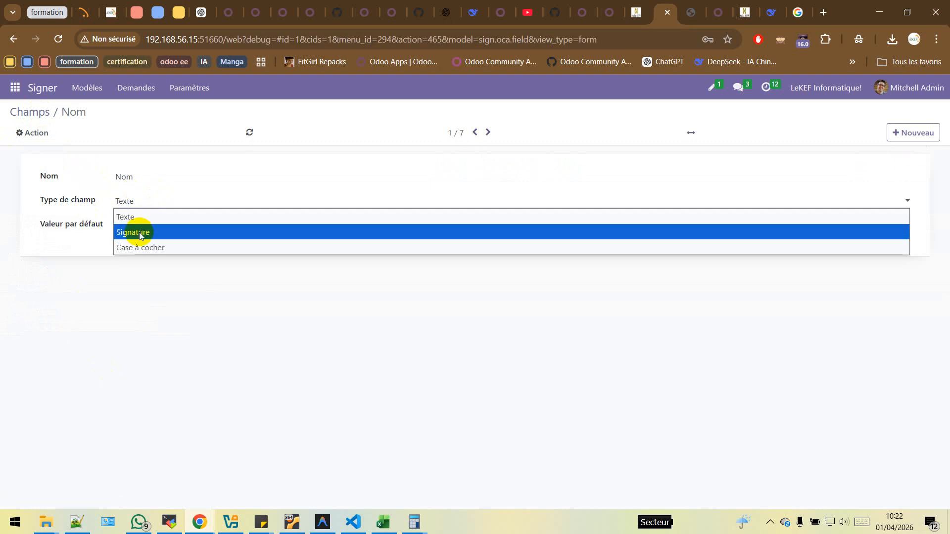
{"action": "left_click", "coordinate": [132, 331]}
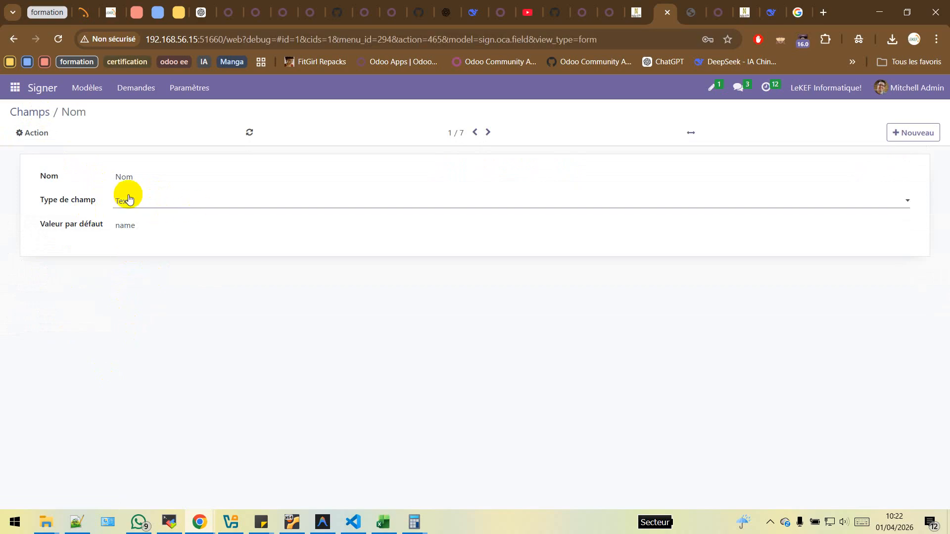
{"action": "left_click", "coordinate": [41, 116]}
{"action": "left_click", "coordinate": [192, 97]}
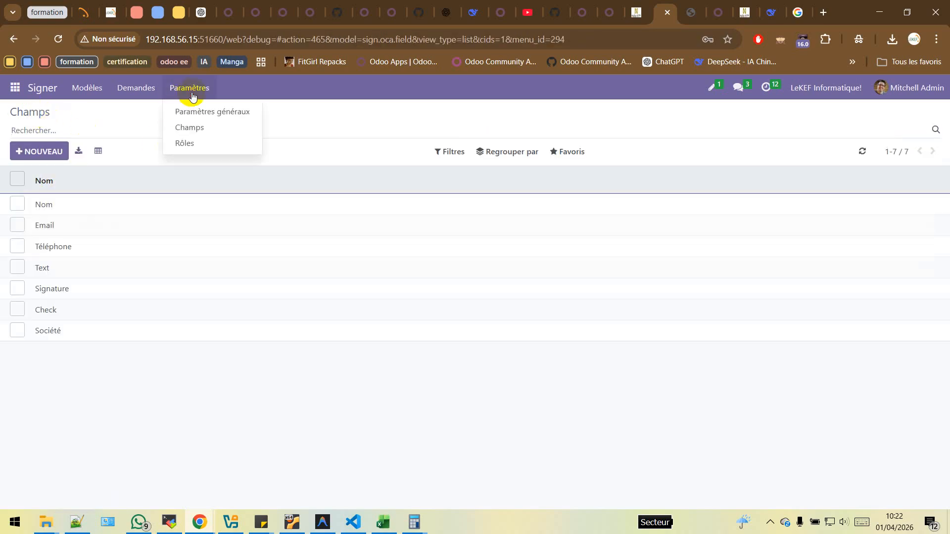
{"action": "left_click", "coordinate": [74, 206]}
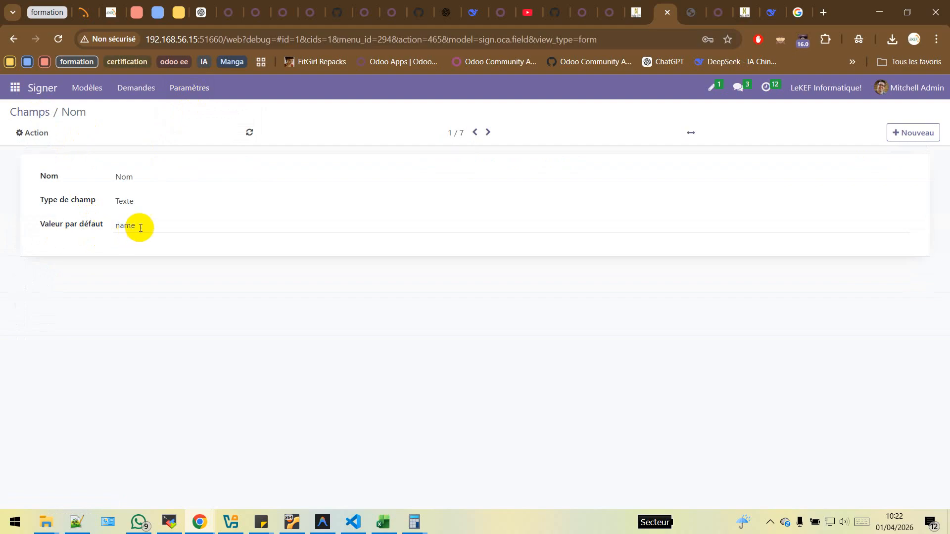
{"action": "left_click_drag", "start_coordinate": [141, 228], "coordinate": [98, 222]}
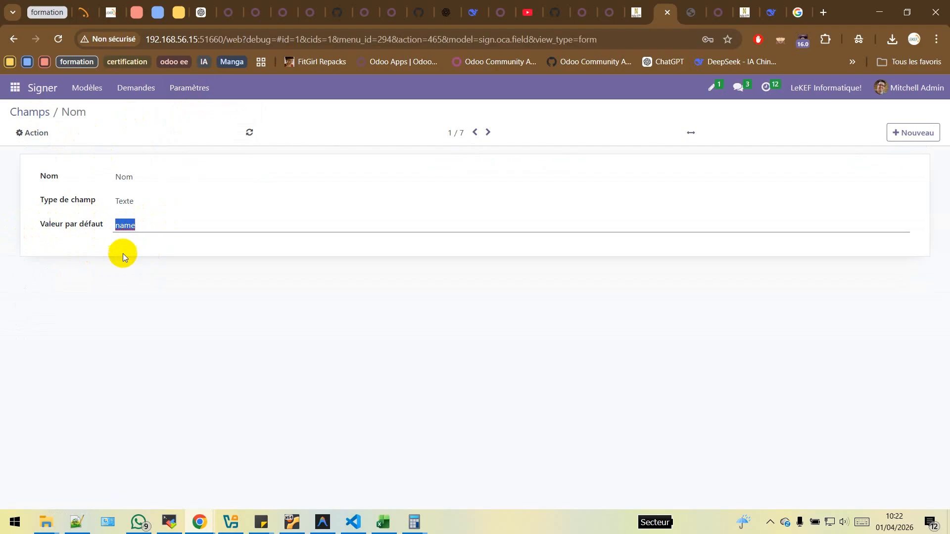
{"action": "left_click", "coordinate": [47, 116]}
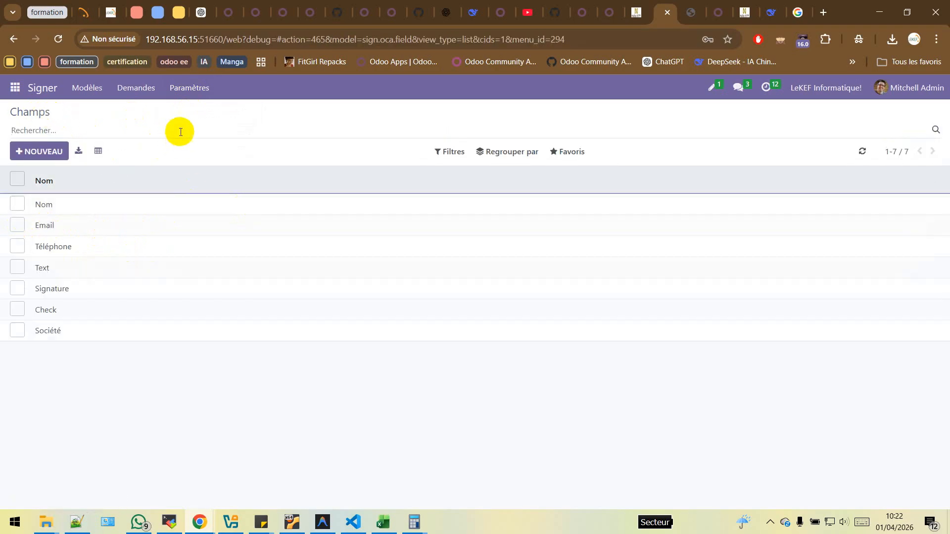
Step: Examine the partner selection policy of the Customer role and return to the roles list
{"action": "left_click", "coordinate": [191, 89]}
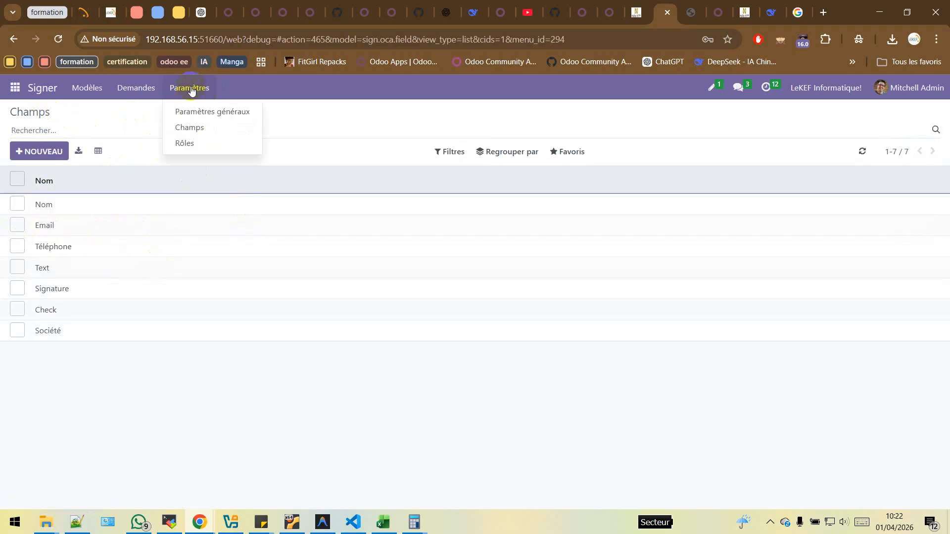
{"action": "left_click", "coordinate": [186, 144]}
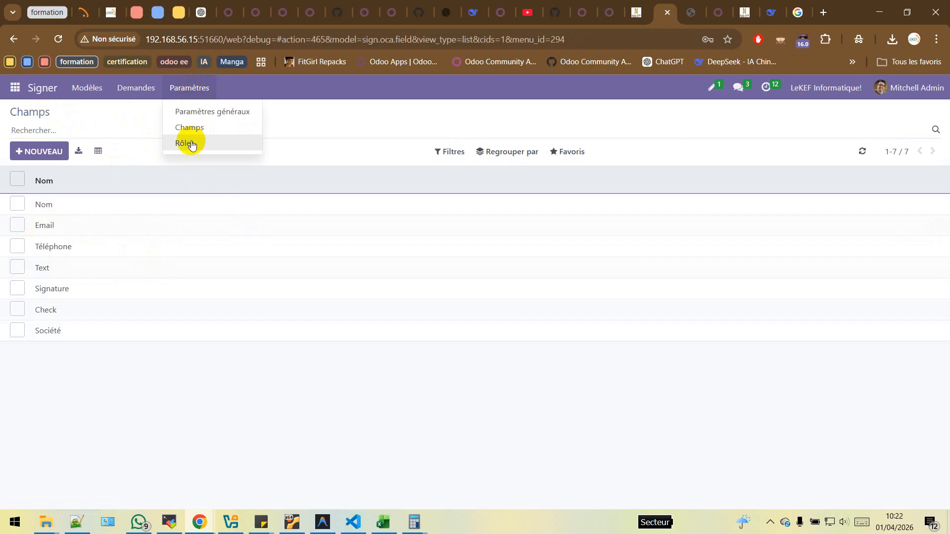
{"action": "left_click", "coordinate": [169, 207]}
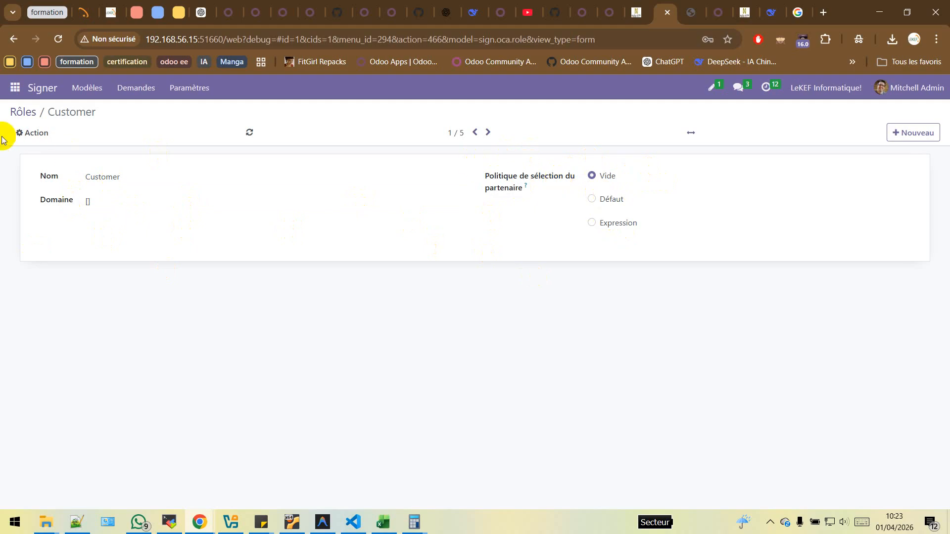
{"action": "left_click", "coordinate": [30, 114]}
Step: Examine the partner selection expressions of the Equipment owner and Task Customer roles
{"action": "left_click", "coordinate": [318, 267]}
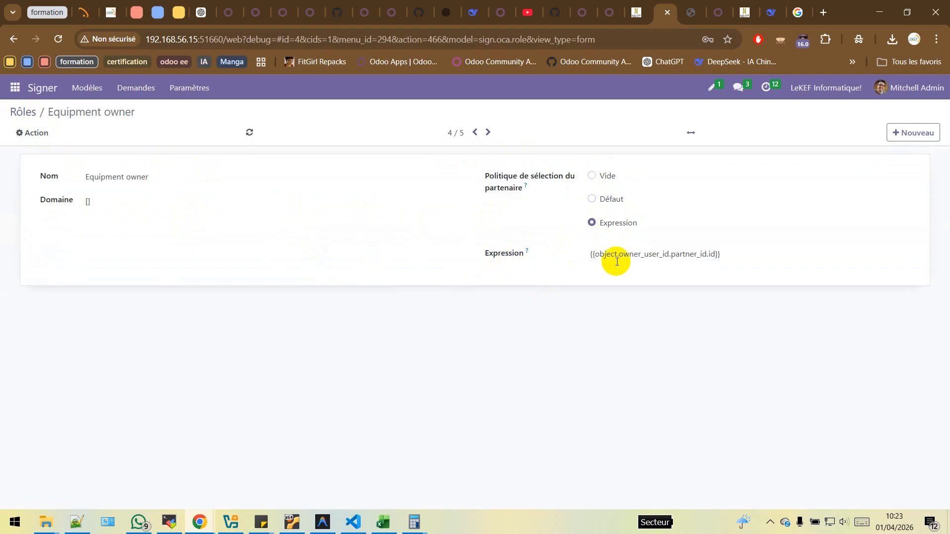
{"action": "left_click_drag", "start_coordinate": [588, 254], "coordinate": [709, 254]}
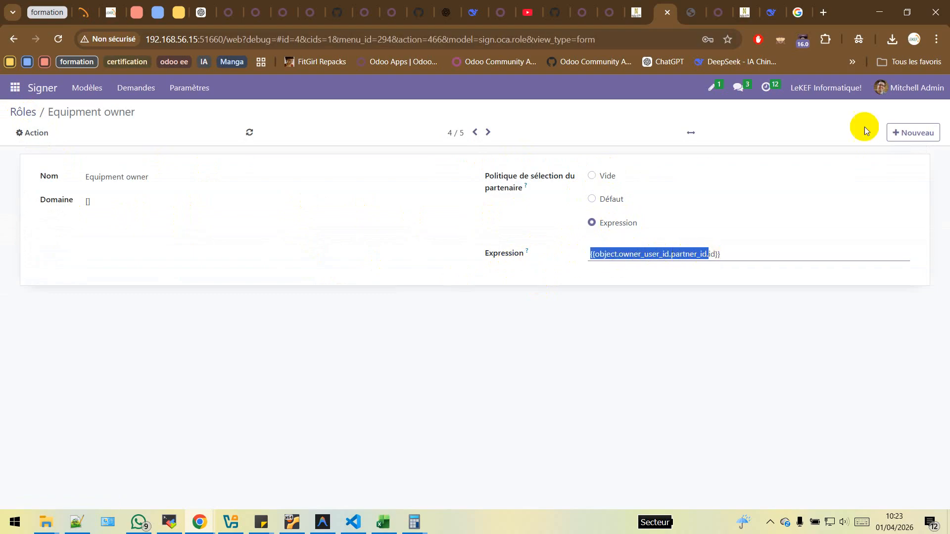
{"action": "left_click", "coordinate": [488, 132]}
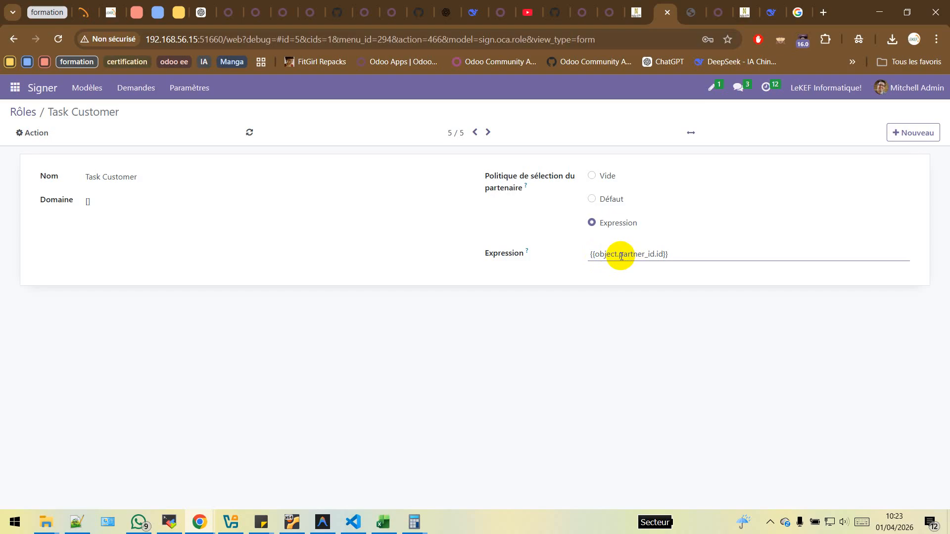
{"action": "left_click_drag", "start_coordinate": [620, 255], "coordinate": [665, 254]}
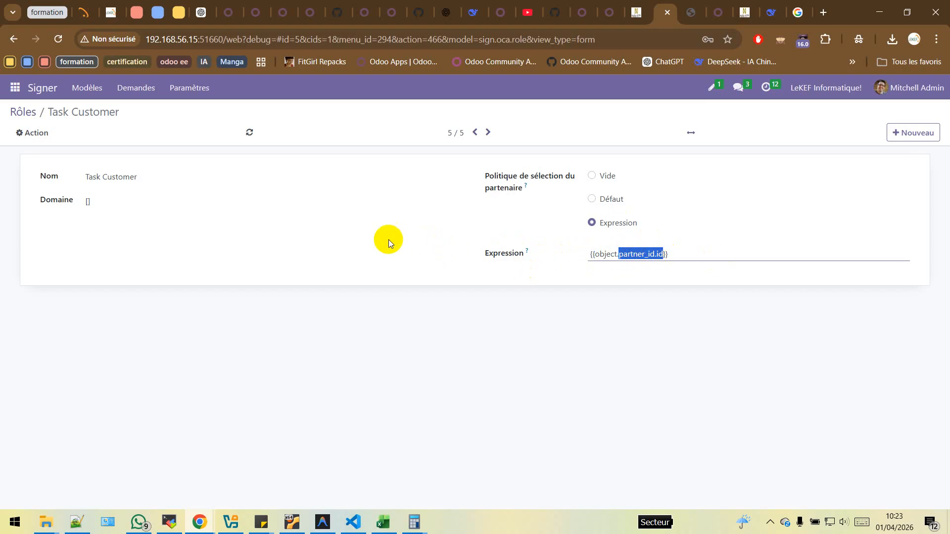
{"action": "left_click", "coordinate": [645, 253]}
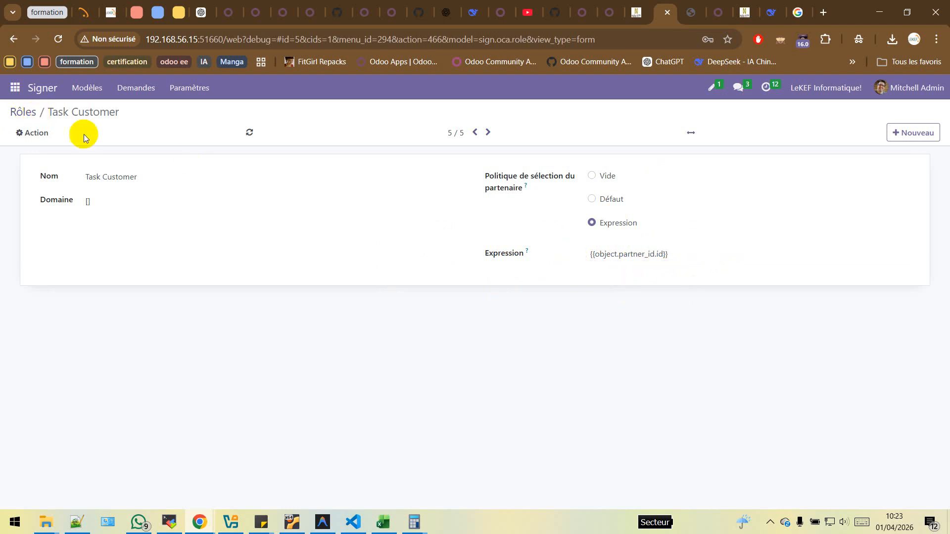
{"action": "left_click", "coordinate": [24, 112]}
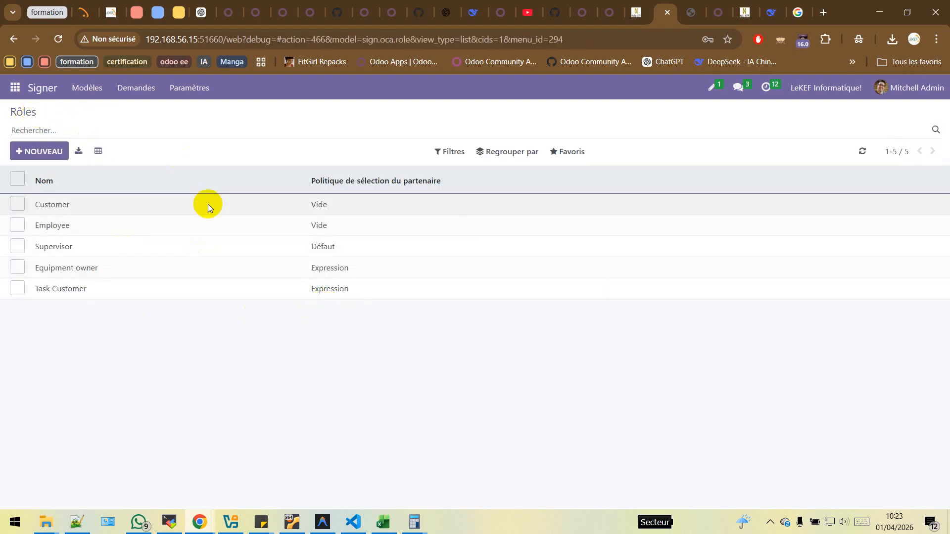
Step: Check the partners proposed for each role when sending the Task Approval template, and close the dialog without generating a request
{"action": "left_click", "coordinate": [134, 92]}
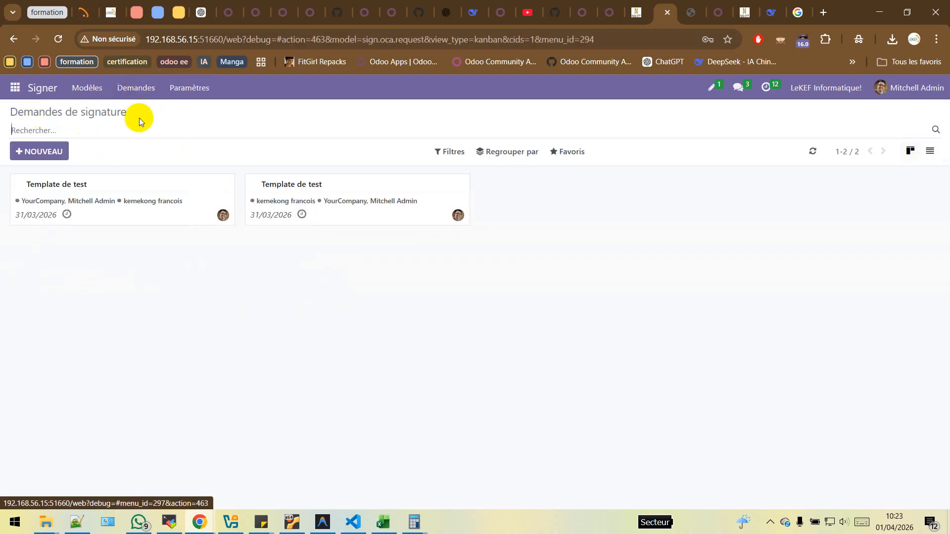
{"action": "left_click", "coordinate": [87, 88]}
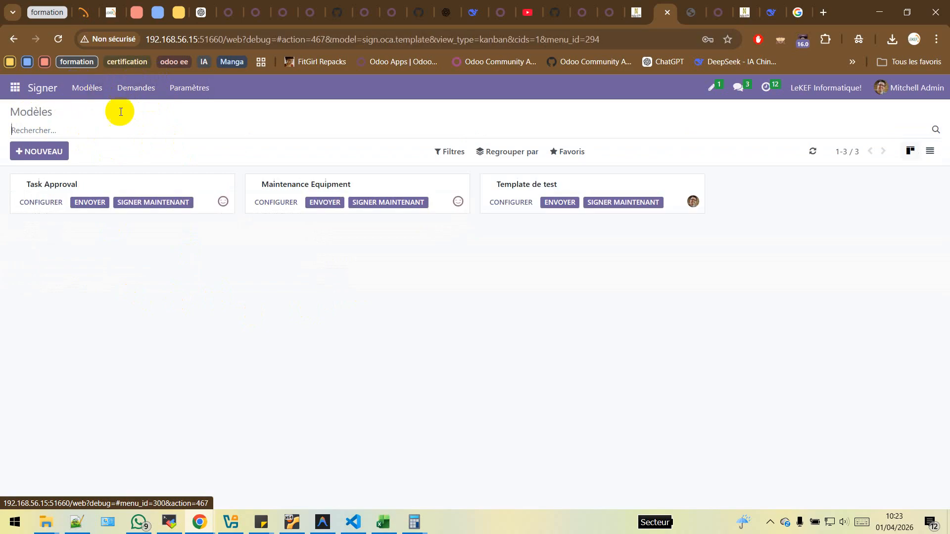
{"action": "left_click", "coordinate": [155, 182]}
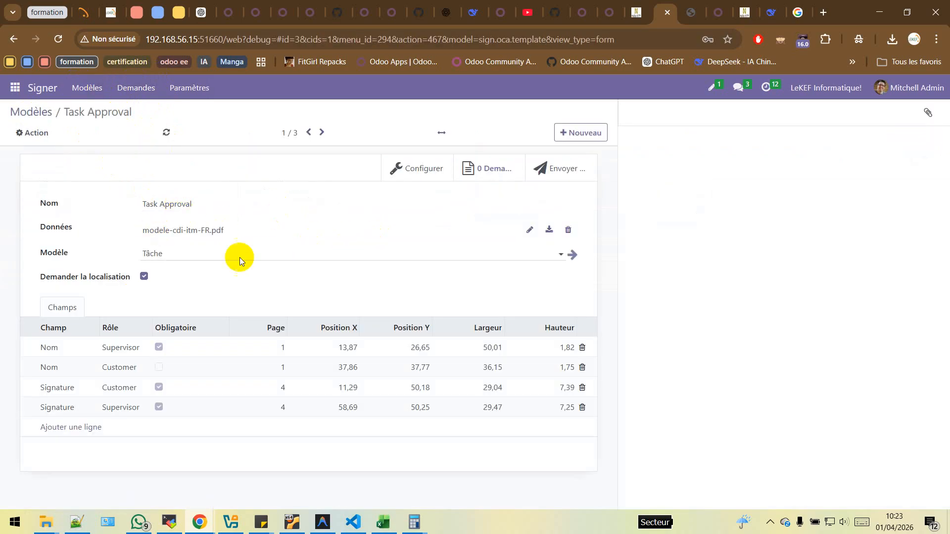
{"action": "left_click", "coordinate": [564, 173]}
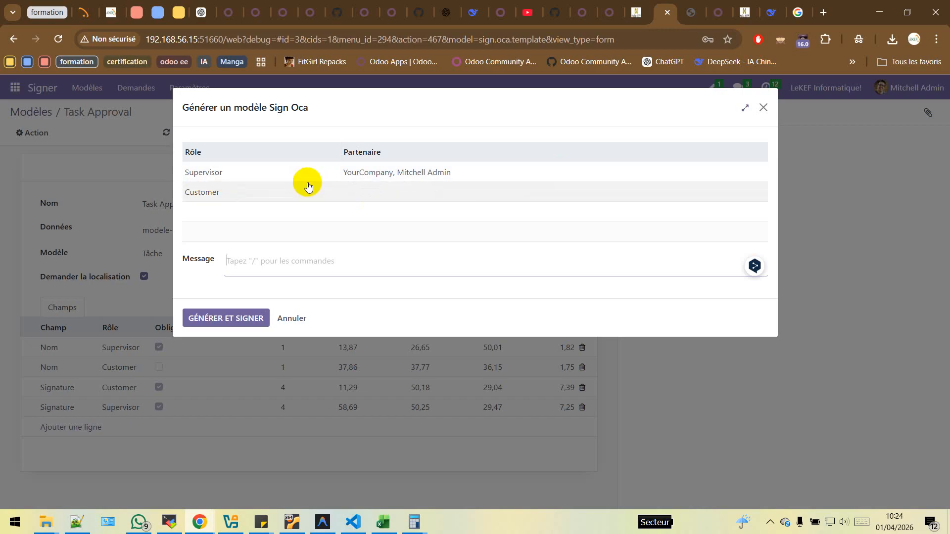
{"action": "left_click", "coordinate": [763, 107]}
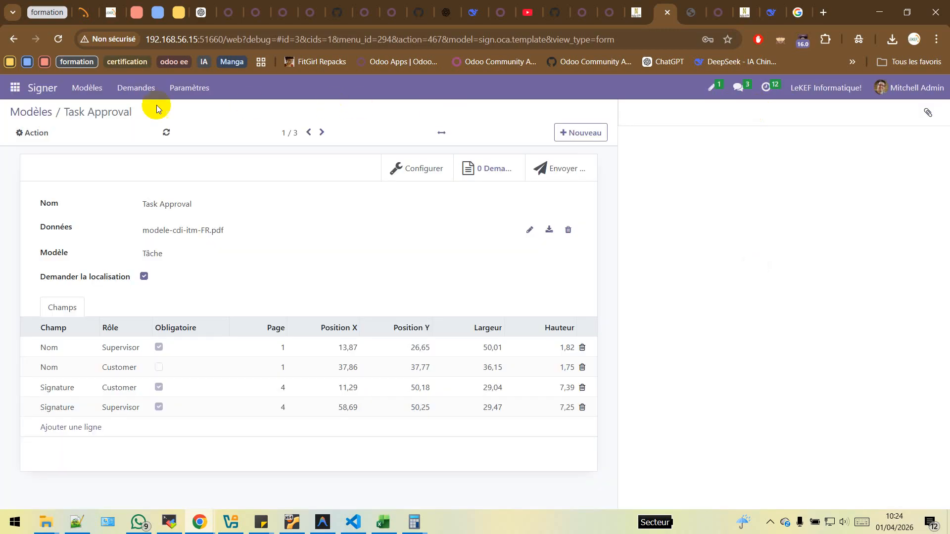
Step: Examine the partner selection policy and default partner of the Supervisor role
{"action": "left_click", "coordinate": [210, 92]}
{"action": "left_click", "coordinate": [211, 143]}
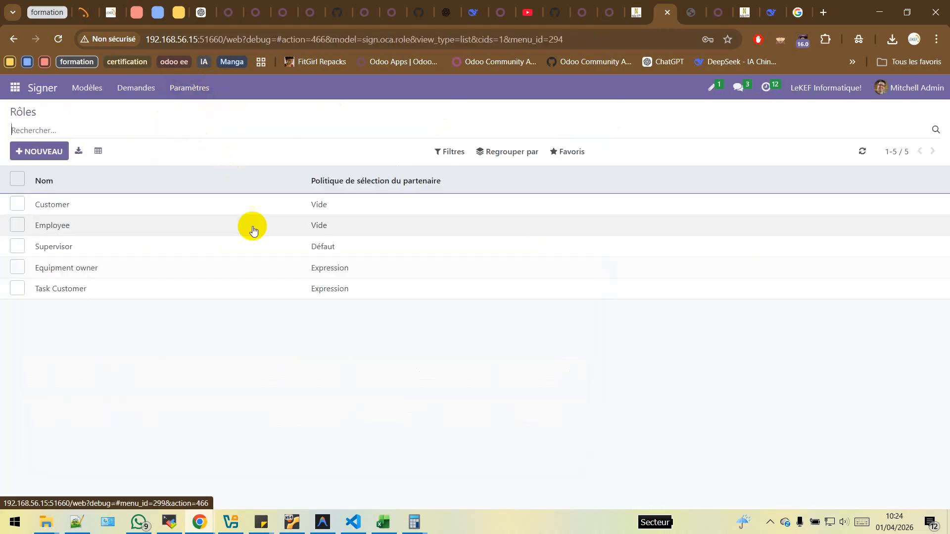
{"action": "left_click", "coordinate": [62, 248]}
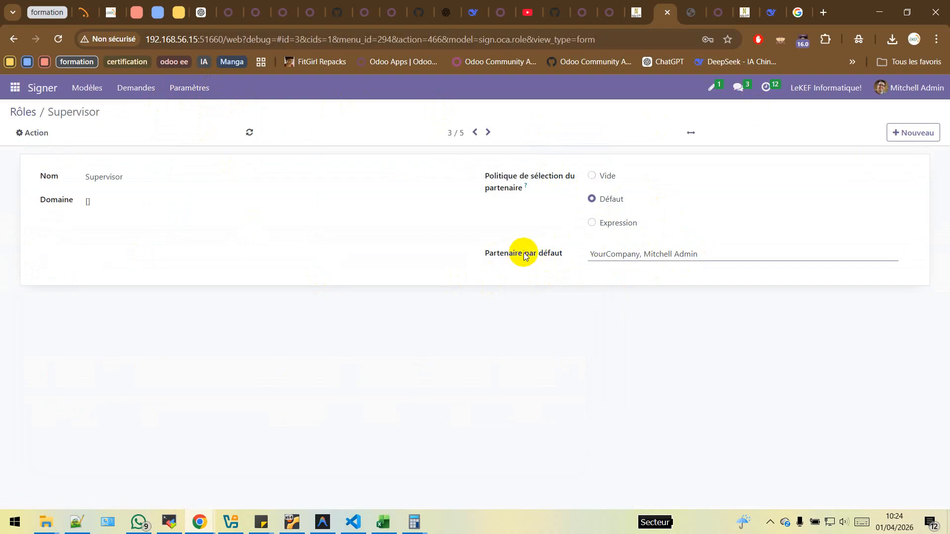
Step: Start sending the Task Approval template for signature and assign the customer's contact as partner of the Customer role
{"action": "left_click", "coordinate": [78, 88]}
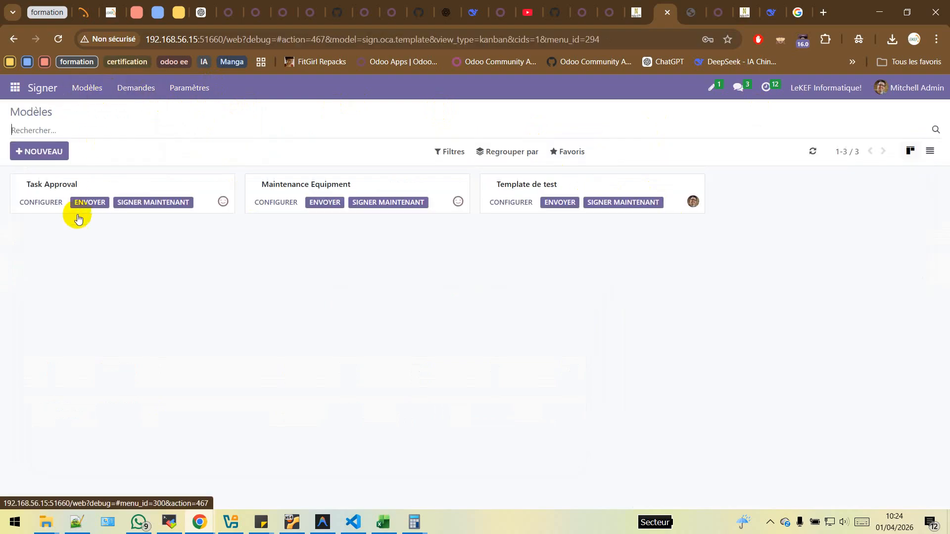
{"action": "left_click", "coordinate": [133, 181]}
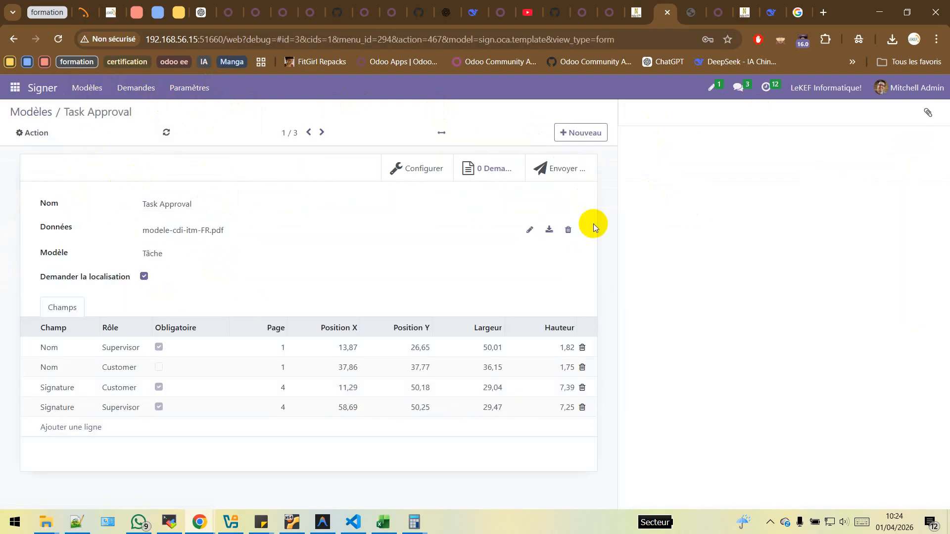
{"action": "left_click", "coordinate": [558, 169]}
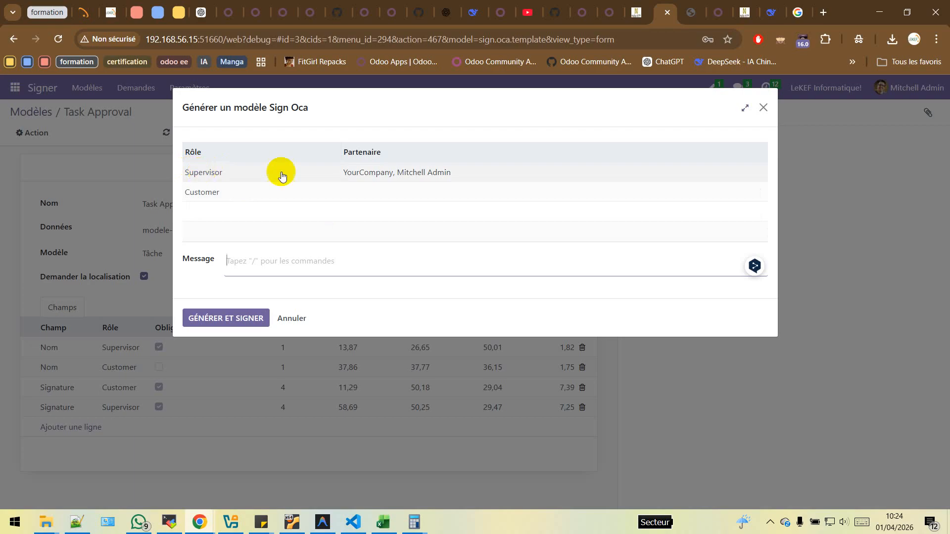
{"action": "left_click", "coordinate": [433, 176]}
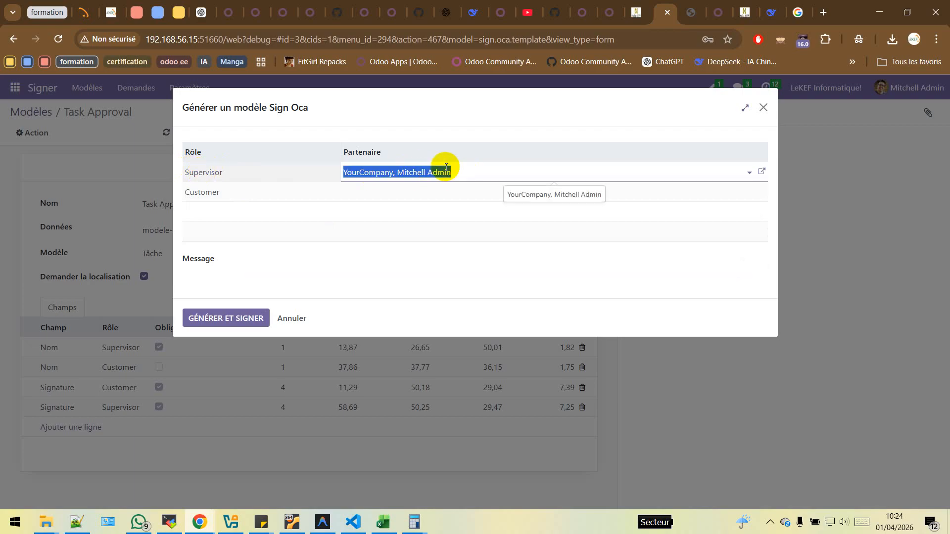
{"action": "left_click", "coordinate": [394, 193]}
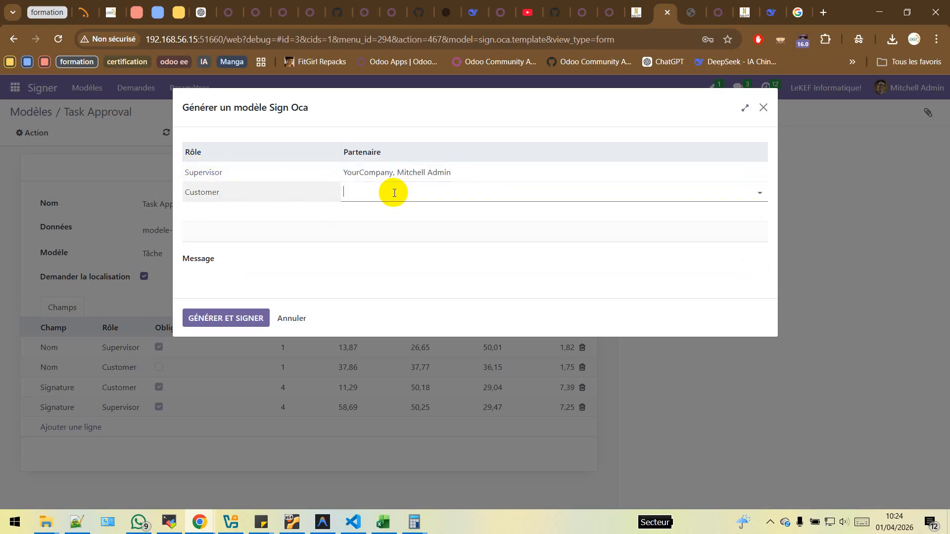
{"action": "type", "text": "keme"}
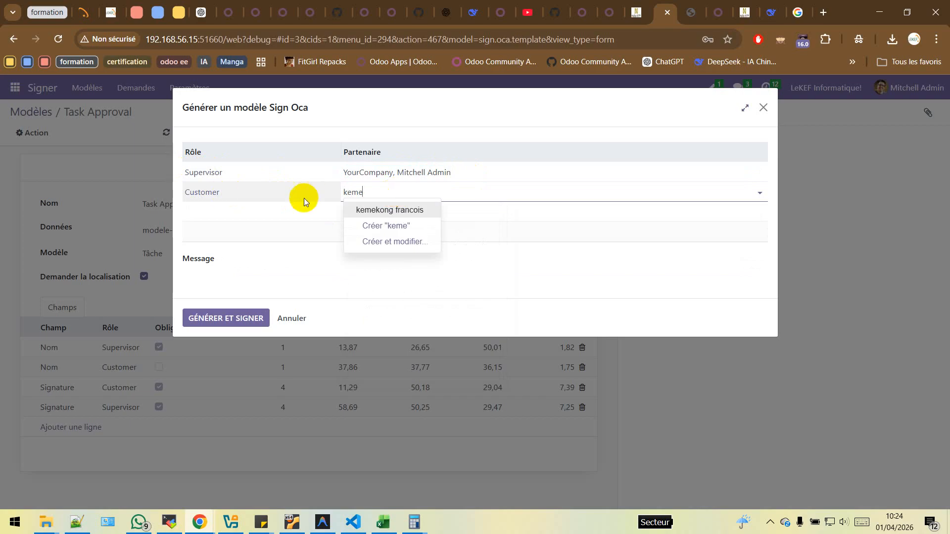
{"action": "left_click", "coordinate": [386, 209]}
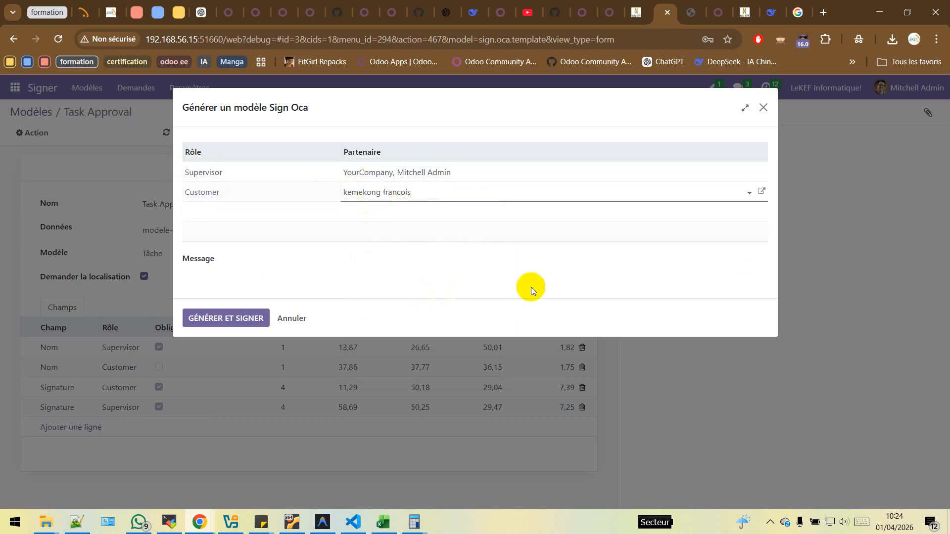
Step: Check the pending signature notifications in the other Signer tab, and generate the Task Approval request to sign it
{"action": "left_click_drag", "start_coordinate": [530, 103], "coordinate": [515, 196]}
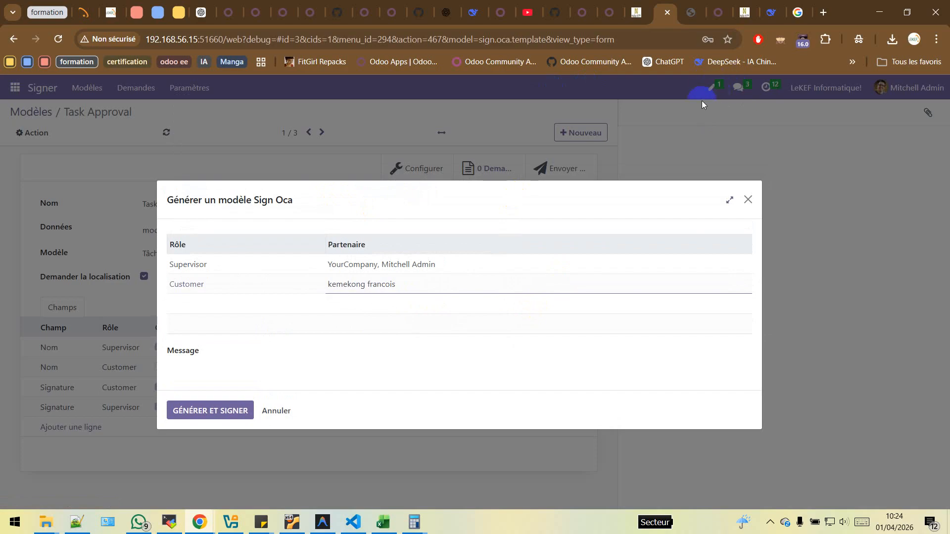
{"action": "left_click", "coordinate": [637, 13]}
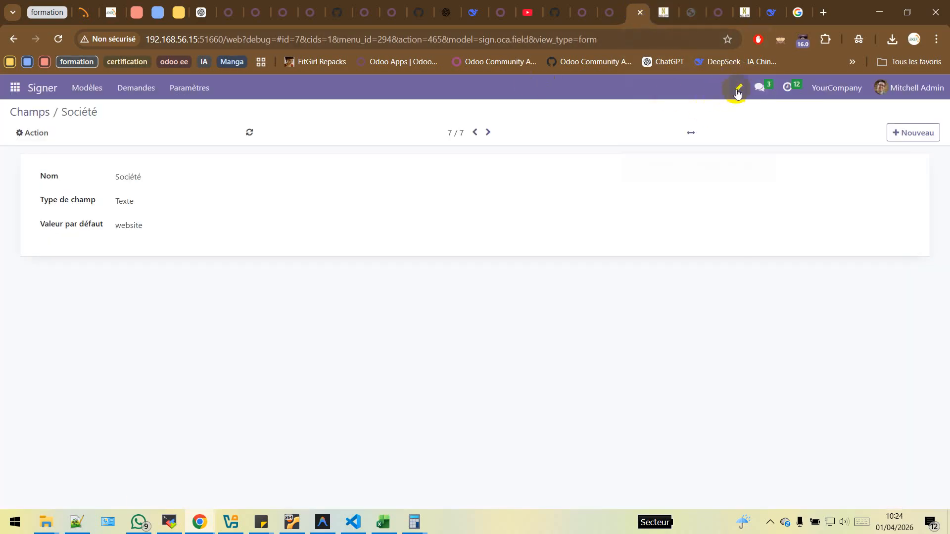
{"action": "left_click", "coordinate": [665, 15]}
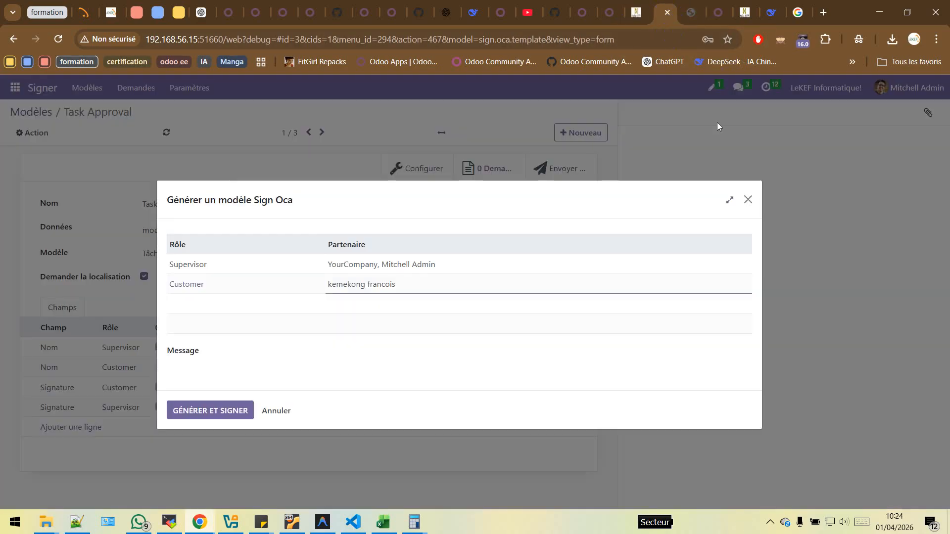
{"action": "left_click", "coordinate": [217, 412]}
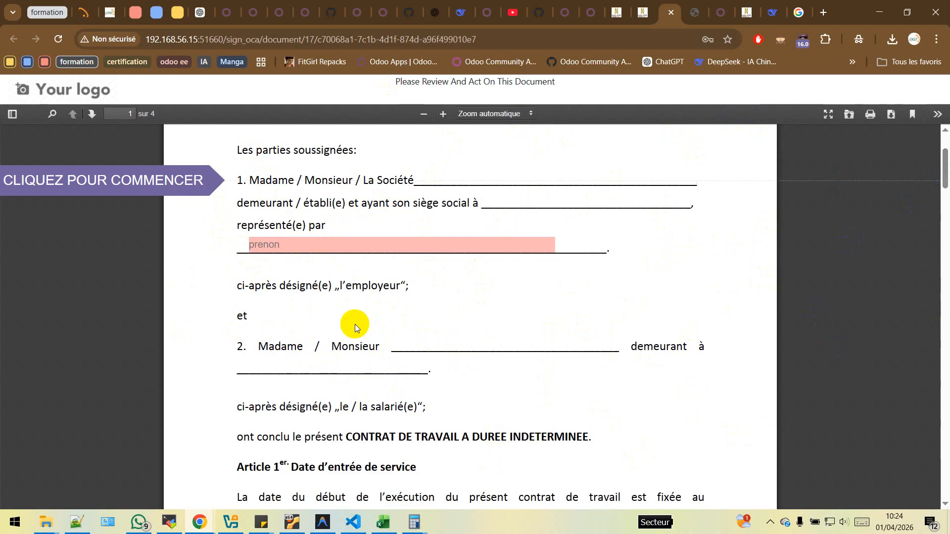
Step: Reload the Société field page and open the supervisor's pending Task Approval document for signing from the signature notifications
{"action": "left_click", "coordinate": [613, 14]}
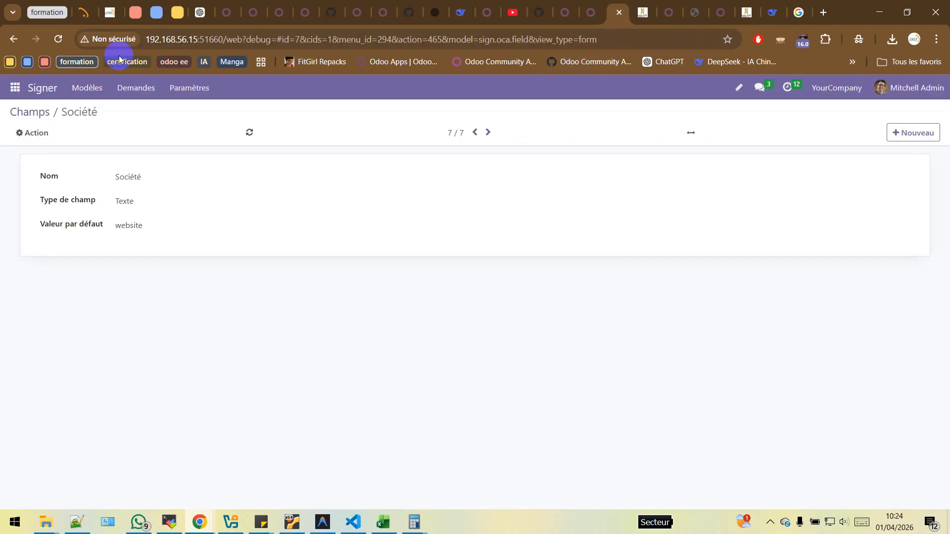
{"action": "left_click", "coordinate": [56, 41]}
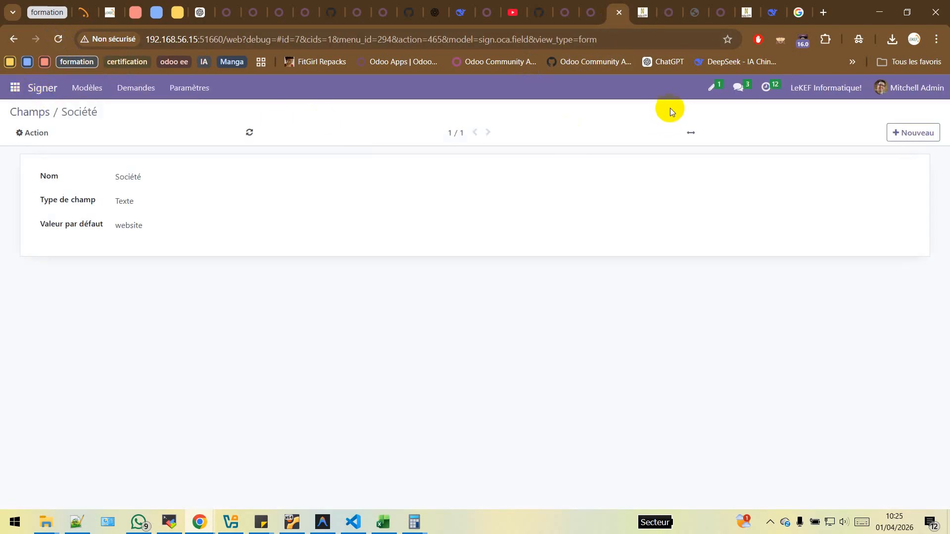
{"action": "left_click", "coordinate": [711, 93]}
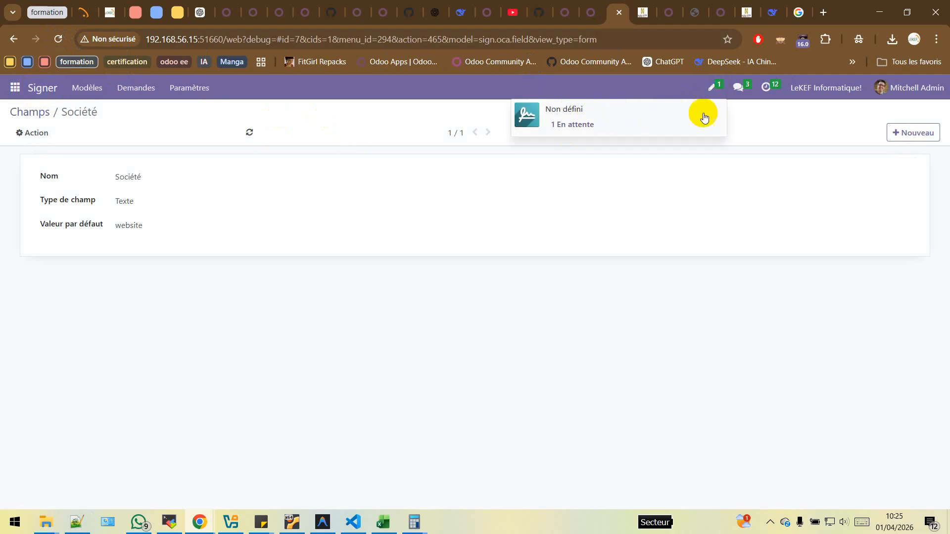
{"action": "left_click", "coordinate": [590, 112]}
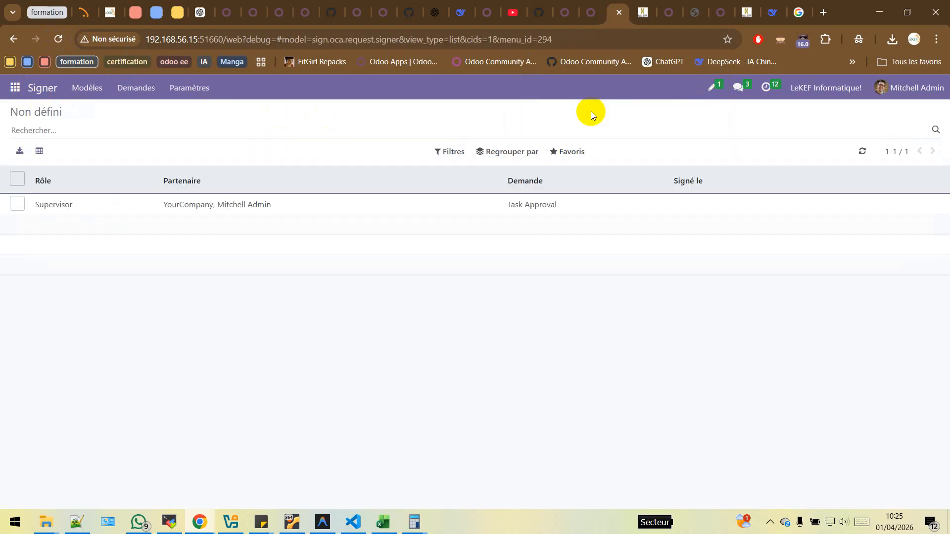
{"action": "left_click", "coordinate": [358, 206]}
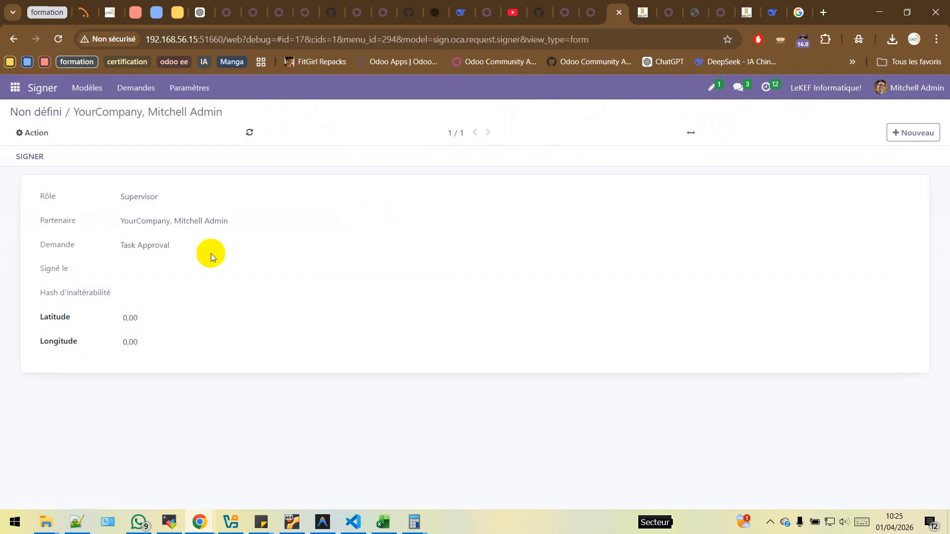
{"action": "left_click", "coordinate": [26, 158]}
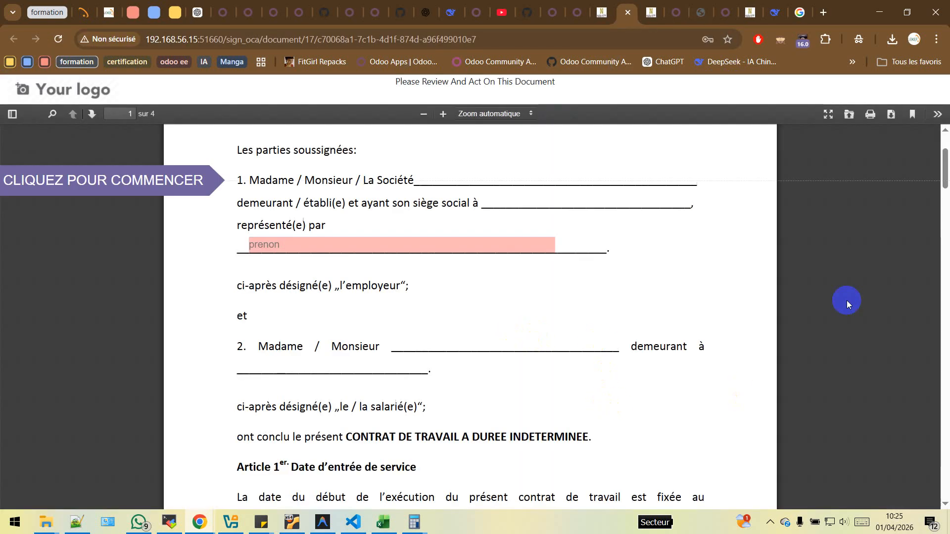
Step: Start signing the document and complete the supervisor's name field on page 1
{"action": "left_click", "coordinate": [946, 196]}
{"action": "left_click", "coordinate": [43, 188]}
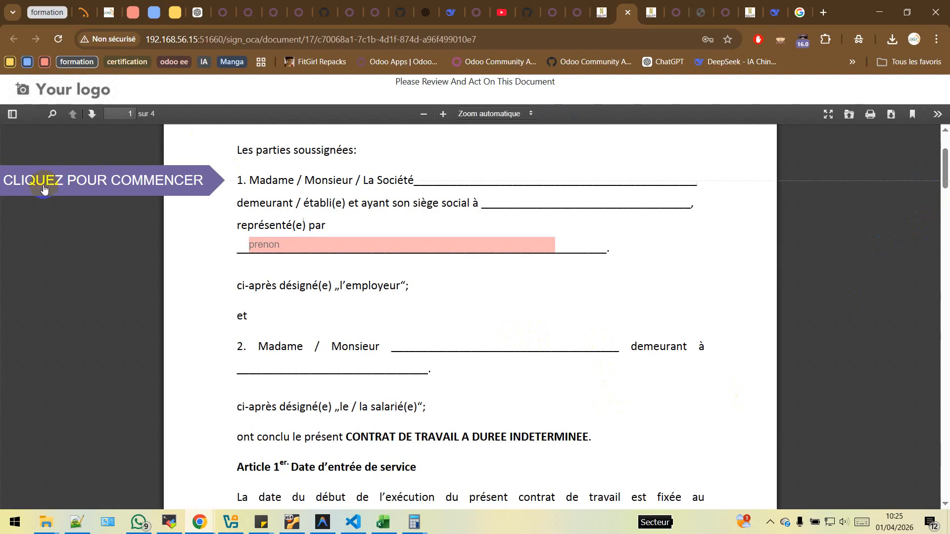
{"action": "left_click", "coordinate": [68, 182]}
{"action": "left_click", "coordinate": [274, 241]}
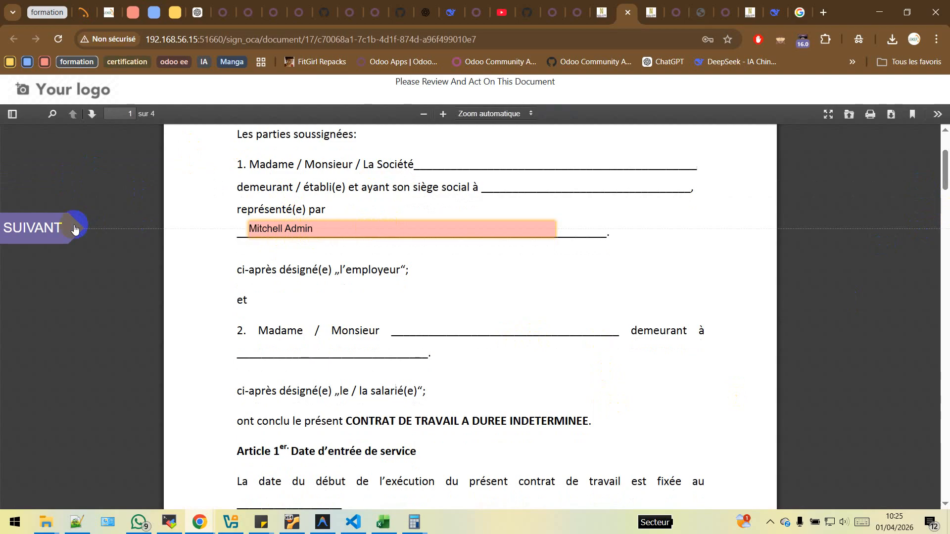
Step: Draw the supervisor's signature by hand for the signature field on page 4 and adopt it to sign the document
{"action": "left_click", "coordinate": [55, 230]}
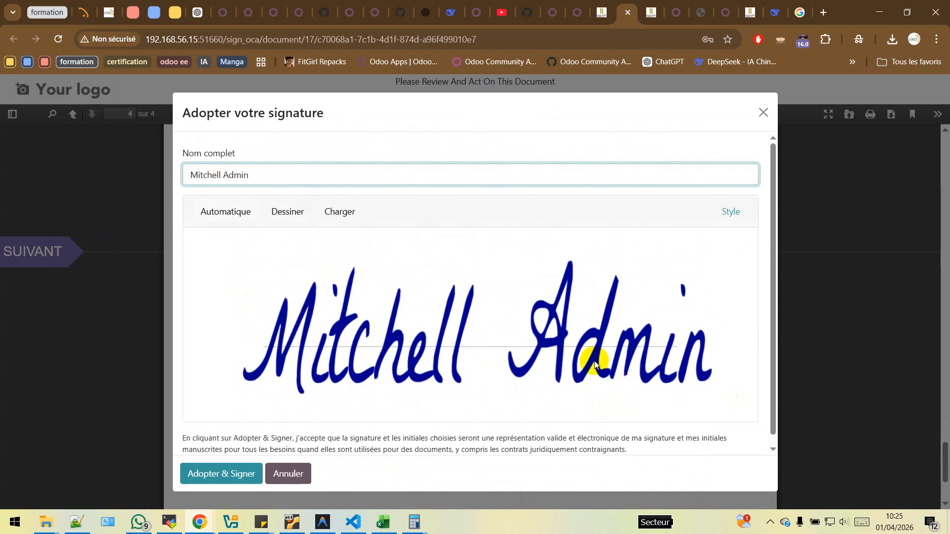
{"action": "left_click", "coordinate": [277, 221]}
{"action": "mouse_move", "coordinate": [388, 286]}
{"action": "left_mouse_down"}
{"action": "mouse_move", "coordinate": [348, 305]}
{"action": "mouse_move", "coordinate": [453, 340]}
{"action": "mouse_move", "coordinate": [513, 310]}
{"action": "mouse_move", "coordinate": [480, 307]}
{"action": "left_mouse_up"}
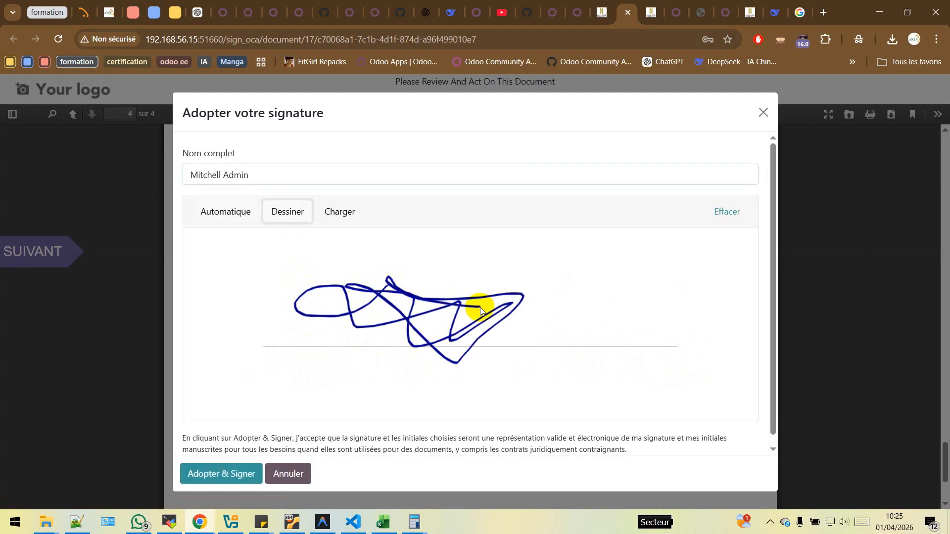
{"action": "left_click", "coordinate": [245, 466]}
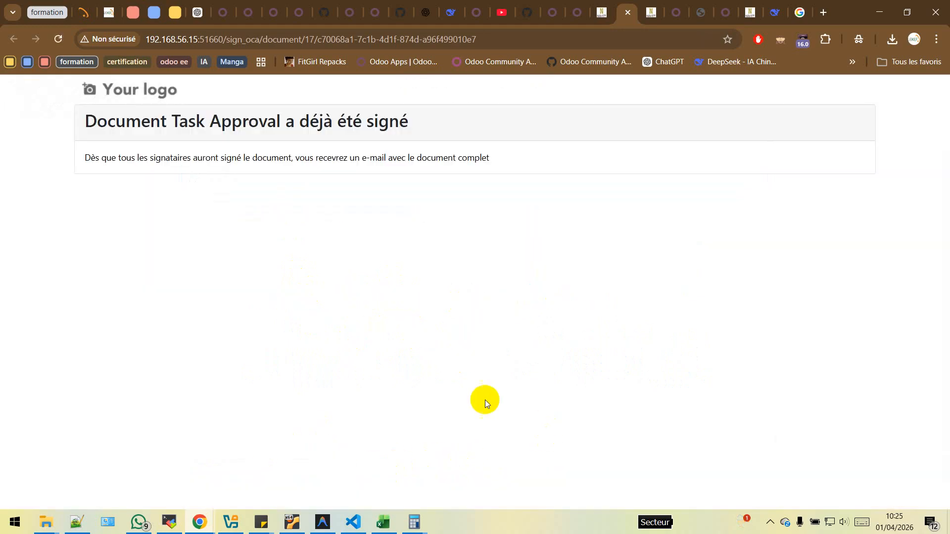
Step: Examine the signing progress of the Task Approval request and preview its partly completed document
{"action": "left_click", "coordinate": [650, 13]}
{"action": "left_click", "coordinate": [747, 197]}
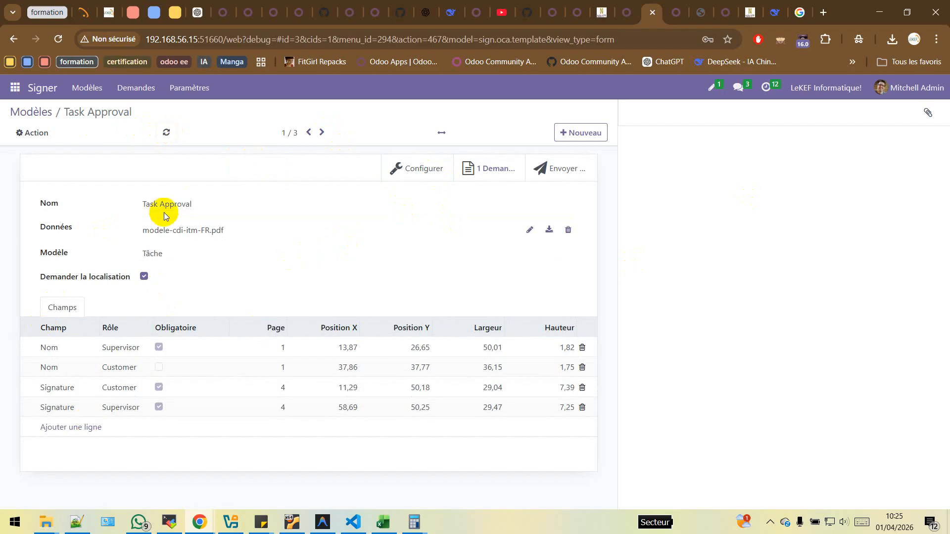
{"action": "left_click", "coordinate": [487, 165]}
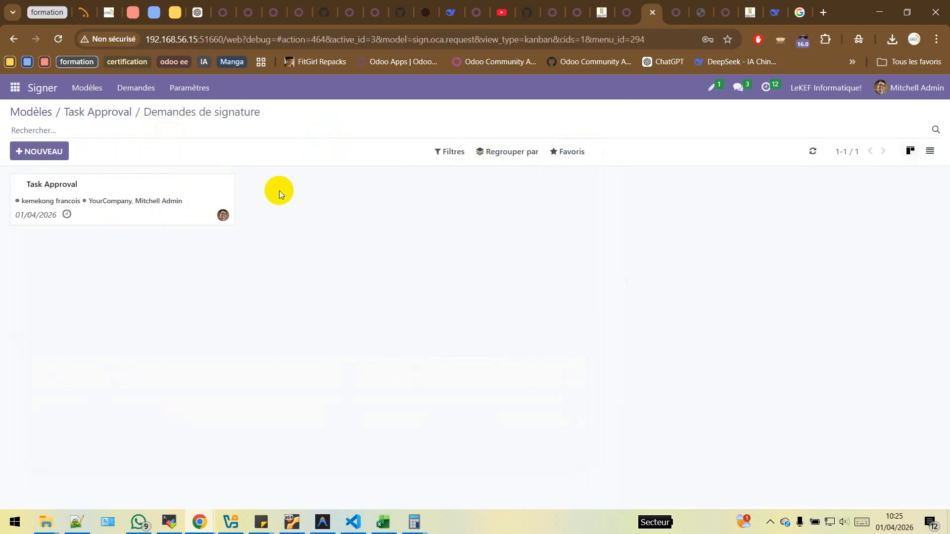
{"action": "left_click", "coordinate": [222, 195]}
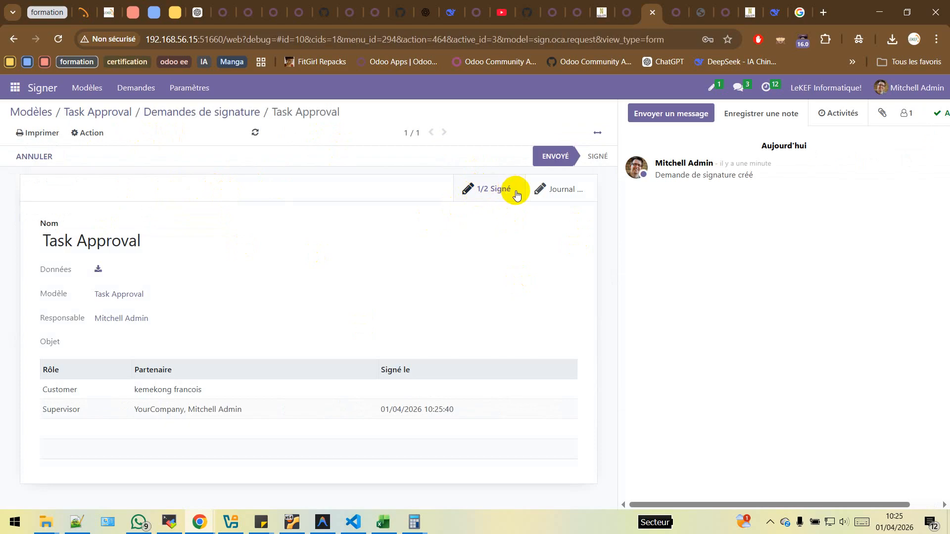
{"action": "left_click", "coordinate": [484, 188]}
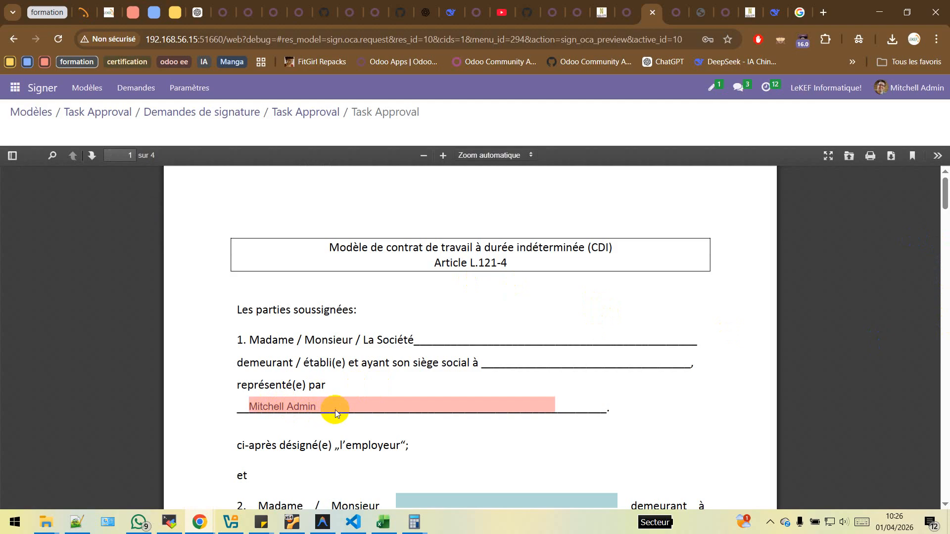
{"action": "left_click", "coordinate": [306, 112]}
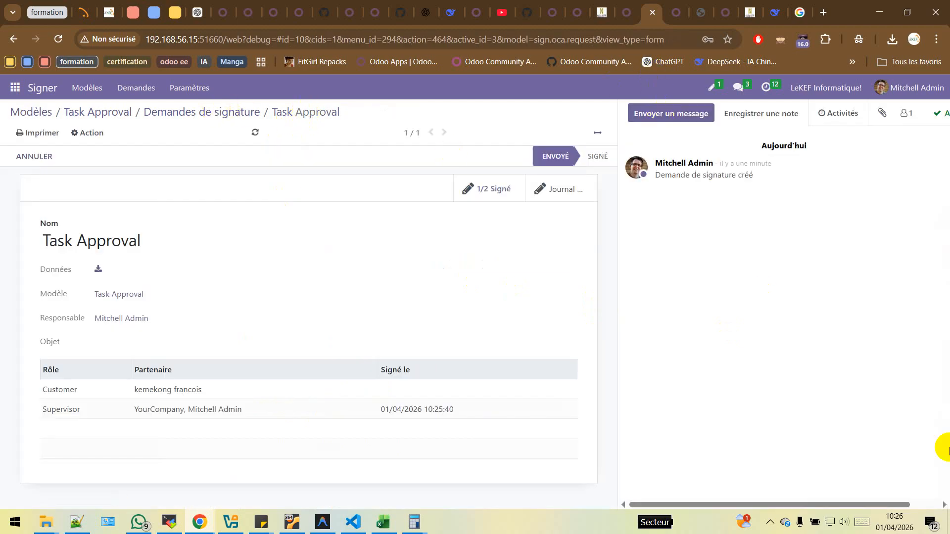
Step: Open the most recent "Nouveau document à signer" message among the database's technical e-mails and copy its document-signing link
{"action": "left_click", "coordinate": [734, 11]}
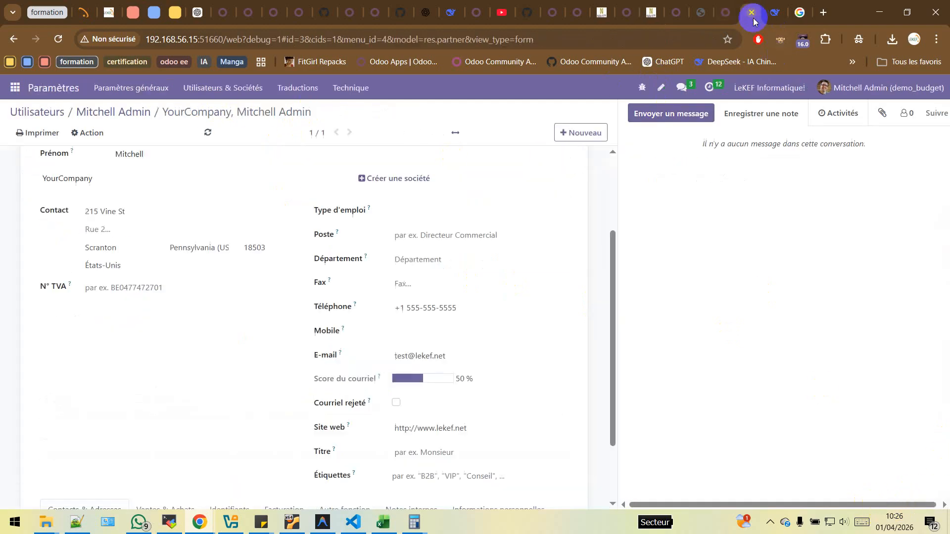
{"action": "left_click", "coordinate": [331, 86]}
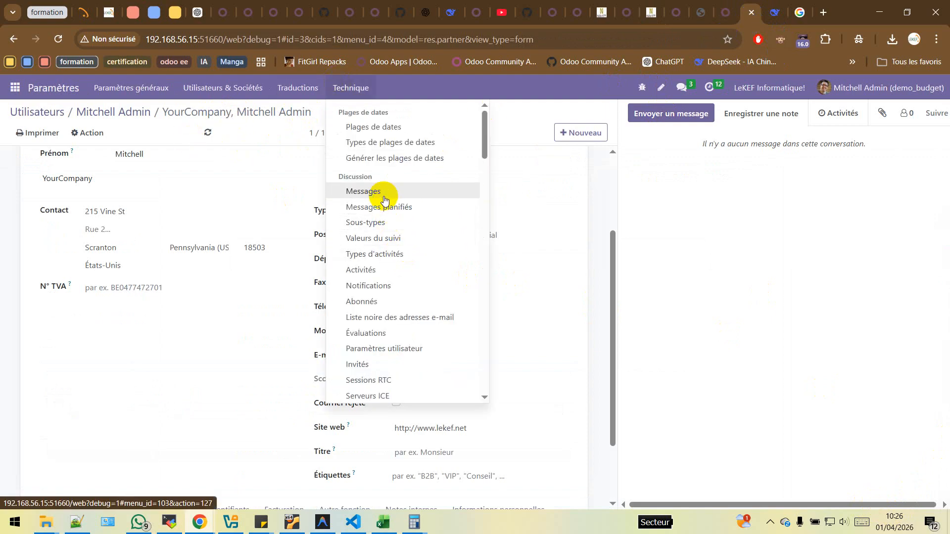
{"action": "scroll", "coordinate": [398, 190], "scroll_direction": "down", "scroll_amount": 6}
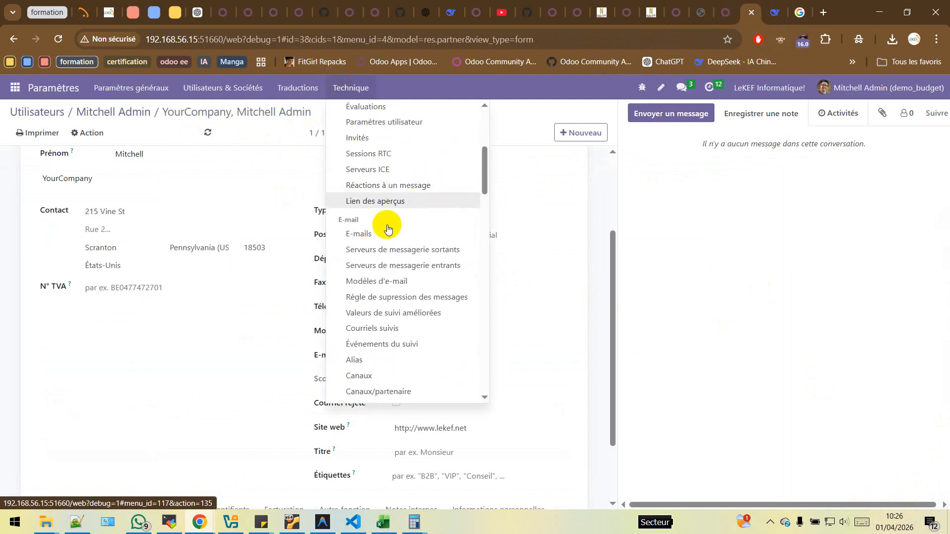
{"action": "left_click", "coordinate": [406, 233]}
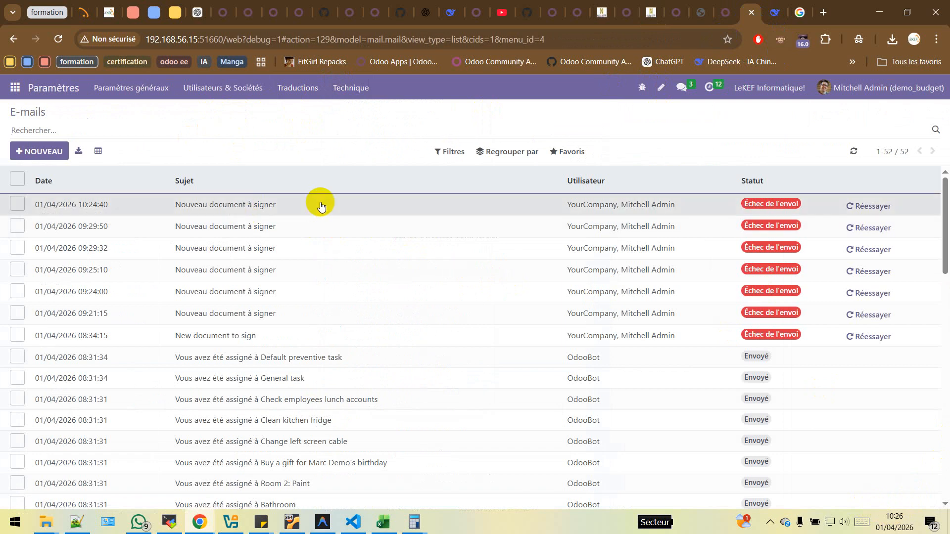
{"action": "left_click", "coordinate": [318, 204]}
{"action": "scroll", "coordinate": [837, 297], "scroll_direction": "down", "scroll_amount": 4}
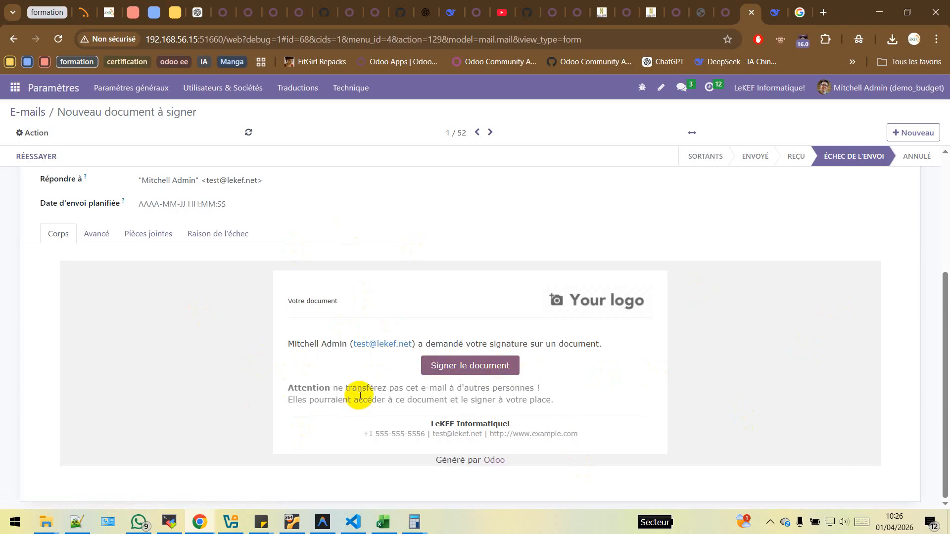
{"action": "right_click", "coordinate": [467, 371]}
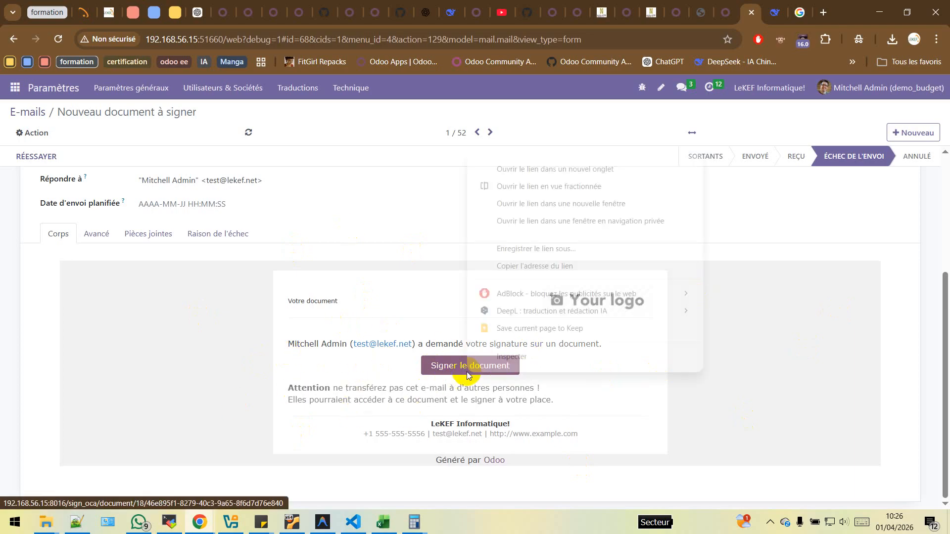
{"action": "left_click", "coordinate": [577, 267]}
Step: Open the copied signing link in the private browsing window and review the supervisor's name on page 1 and signature on page 4
{"action": "mouse_move", "coordinate": [230, 519]}
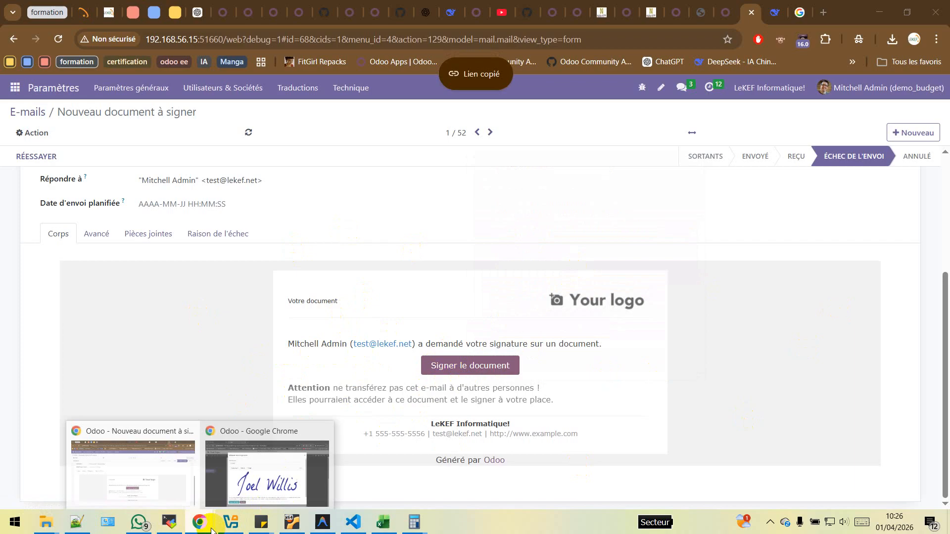
{"action": "left_click", "coordinate": [275, 490]}
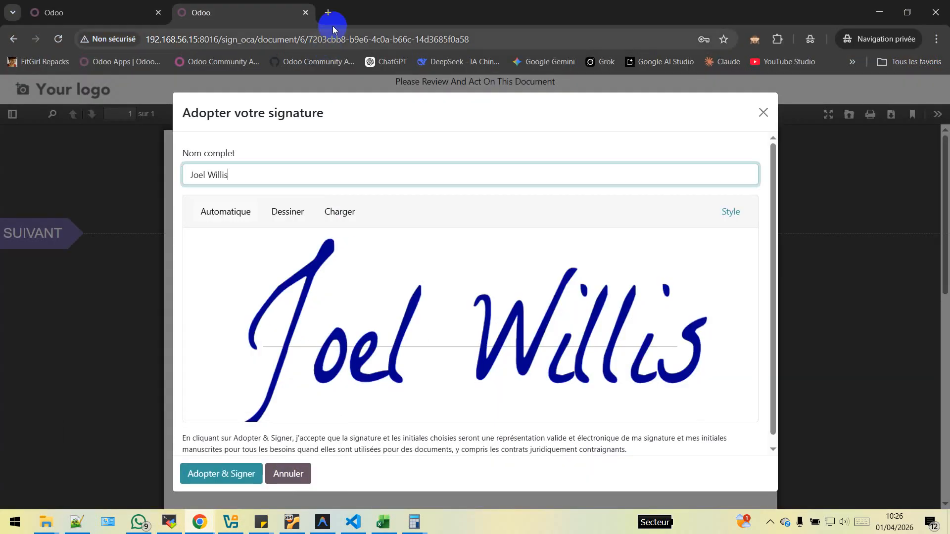
{"action": "left_click", "coordinate": [327, 14]}
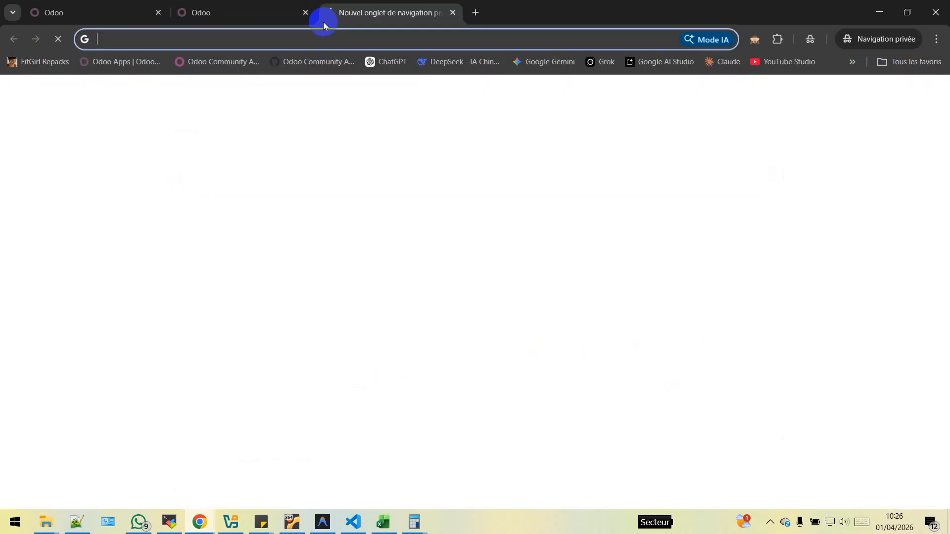
{"action": "right_click", "coordinate": [303, 36]}
{"action": "left_click", "coordinate": [372, 154]}
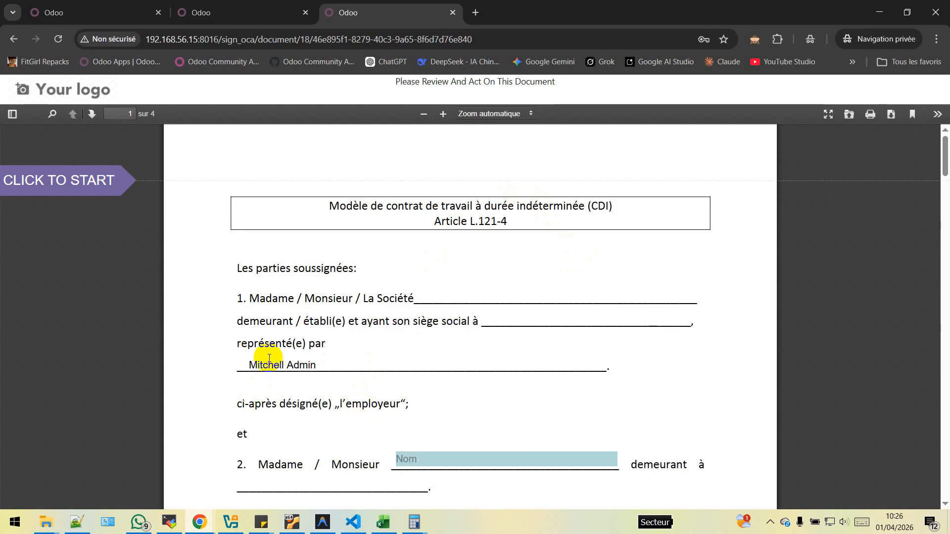
{"action": "left_click_drag", "start_coordinate": [324, 365], "coordinate": [242, 365]}
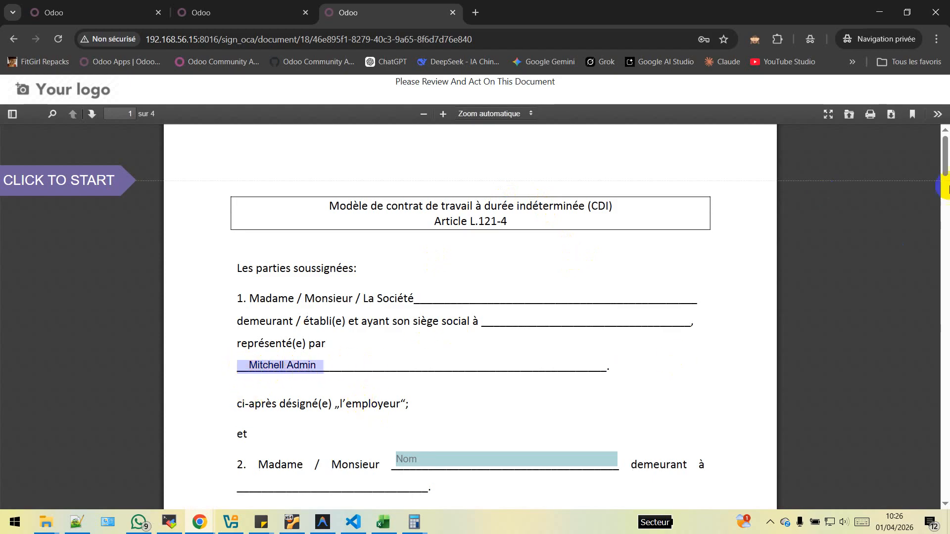
{"action": "left_click_drag", "start_coordinate": [945, 162], "coordinate": [943, 468]}
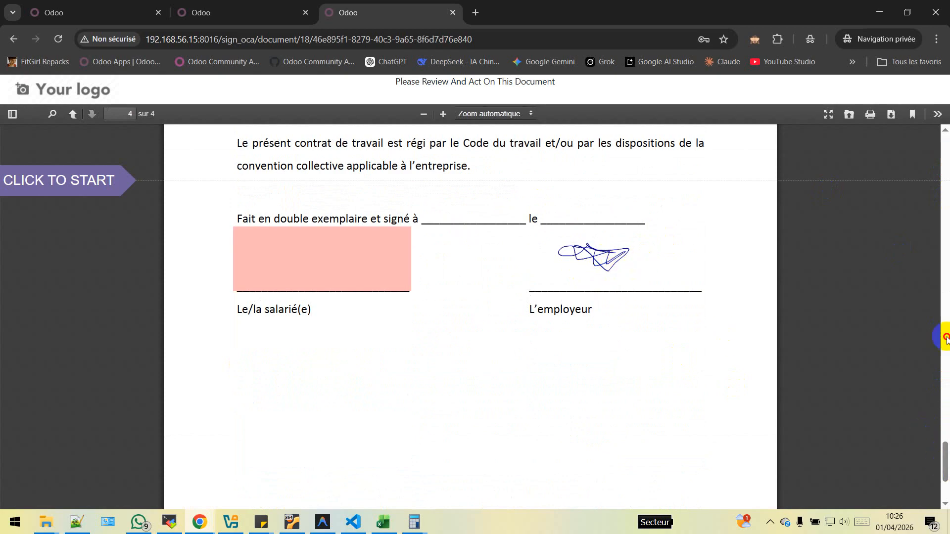
Step: Start signing as the customer, complete the customer's name field and check it on page 1, leaving the signature unadopted
{"action": "left_click", "coordinate": [63, 179]}
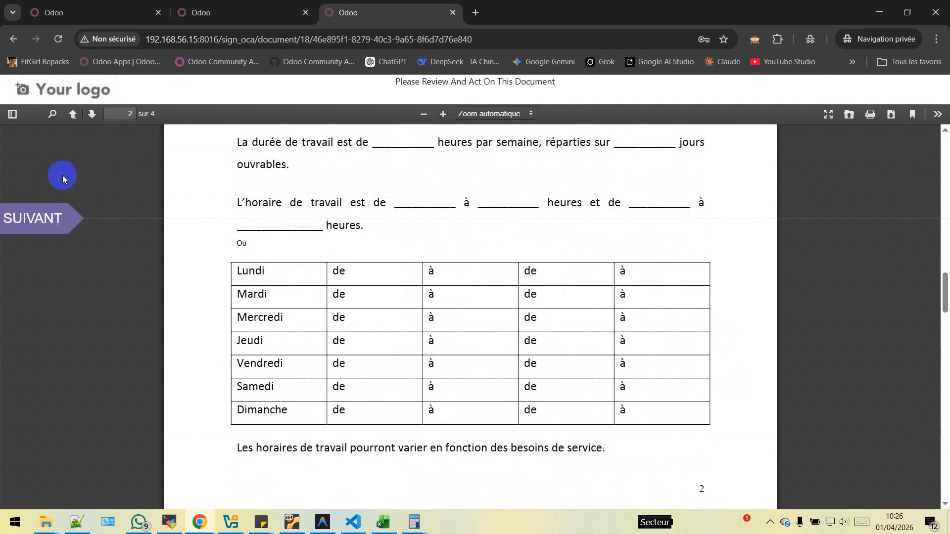
{"action": "left_click", "coordinate": [32, 228]}
{"action": "left_click", "coordinate": [31, 230]}
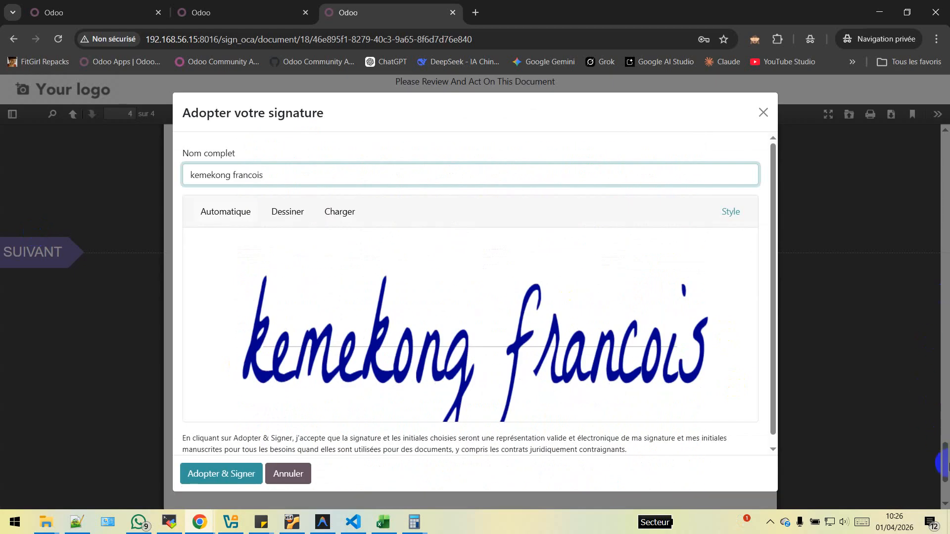
{"action": "left_click", "coordinate": [761, 114]}
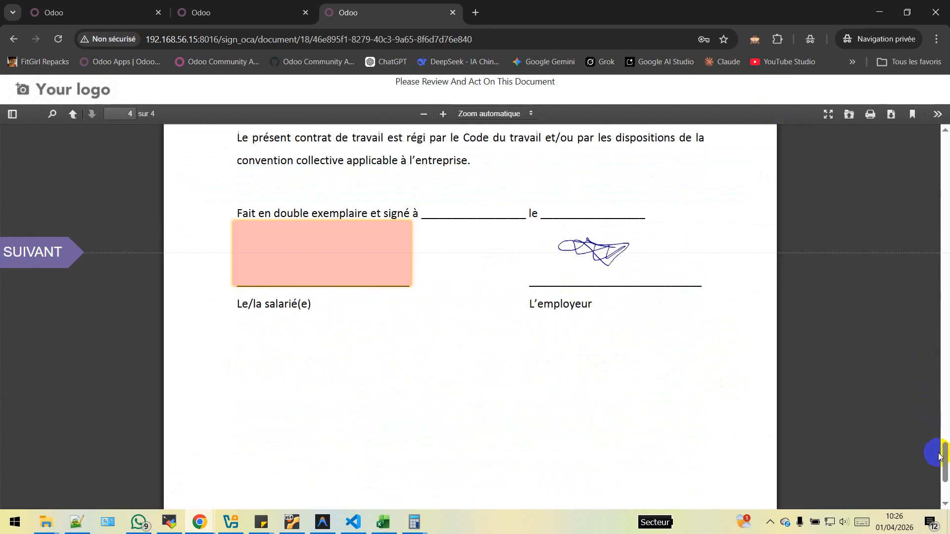
{"action": "mouse_move", "coordinate": [937, 451]}
{"action": "left_mouse_down"}
{"action": "mouse_move", "coordinate": [945, 430]}
{"action": "mouse_move", "coordinate": [944, 145]}
{"action": "left_mouse_up"}
{"action": "scroll", "coordinate": [944, 154], "scroll_direction": "down", "scroll_amount": 3}
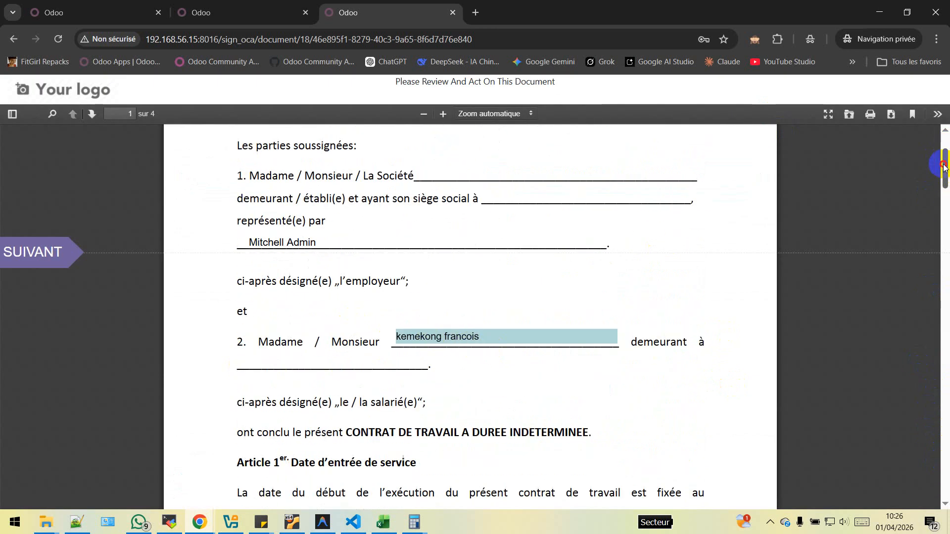
{"action": "left_click_drag", "start_coordinate": [944, 167], "coordinate": [945, 458]}
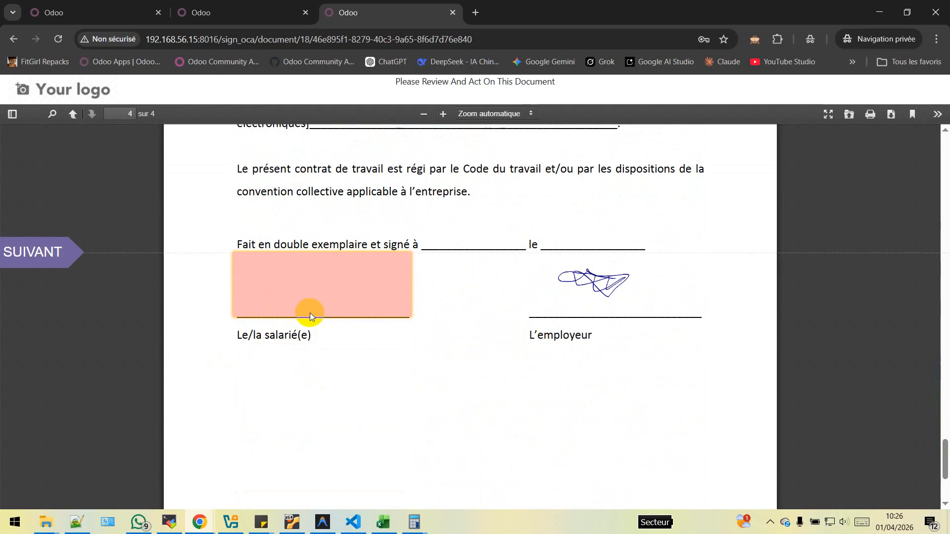
Step: Adopt the automatically generated customer signature for the employee signature field on page 4 and validate the document
{"action": "left_click", "coordinate": [38, 253]}
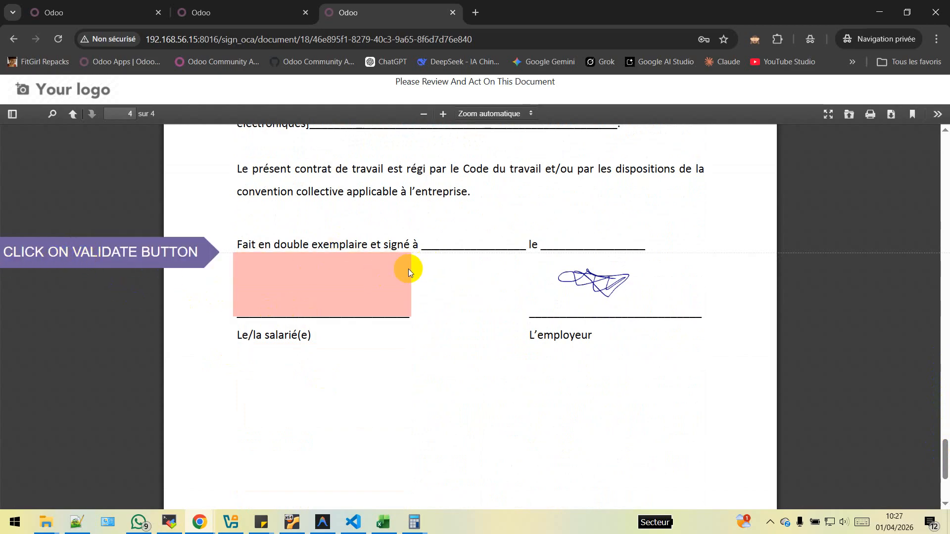
{"action": "scroll", "coordinate": [668, 322], "scroll_direction": "down", "scroll_amount": 2}
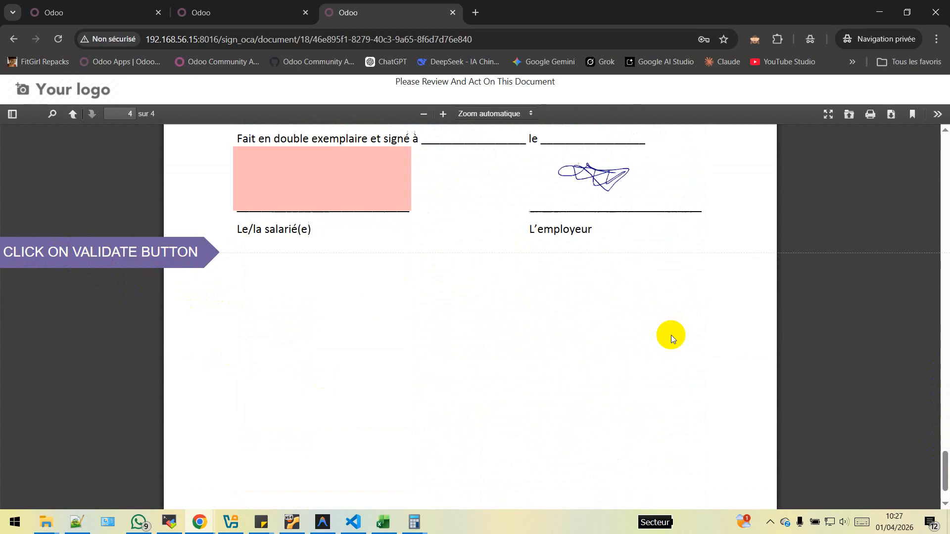
{"action": "scroll", "coordinate": [203, 255], "scroll_direction": "up", "scroll_amount": 1}
{"action": "left_click", "coordinate": [166, 261]}
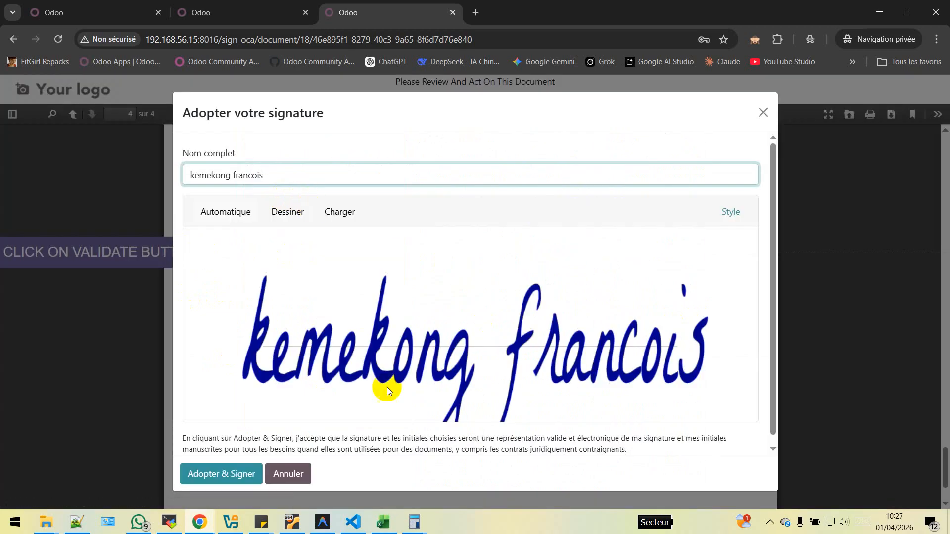
{"action": "left_click", "coordinate": [222, 474]}
{"action": "left_click", "coordinate": [493, 491]}
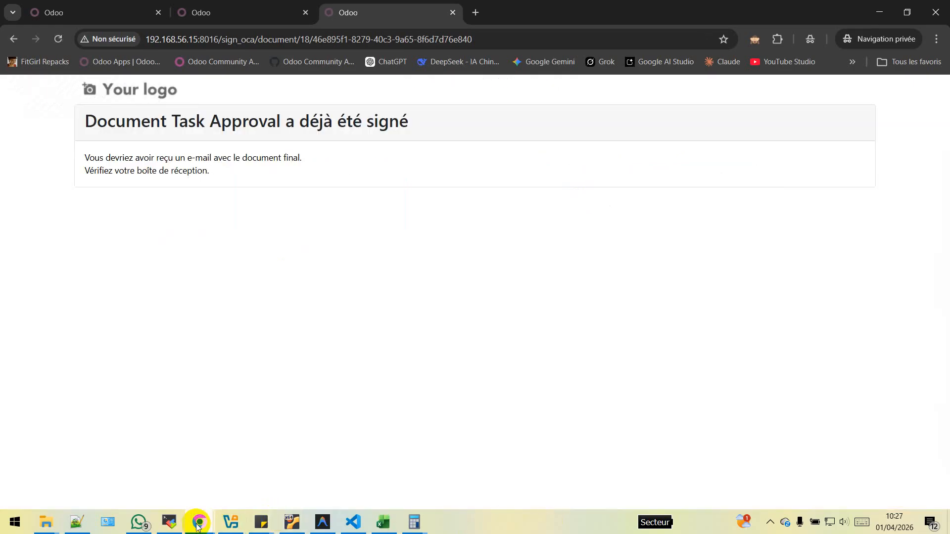
Step: Return to the main browser window and read the newest "Signed document" notification in the e-mail list
{"action": "mouse_move", "coordinate": [198, 523]}
{"action": "left_click", "coordinate": [139, 467]}
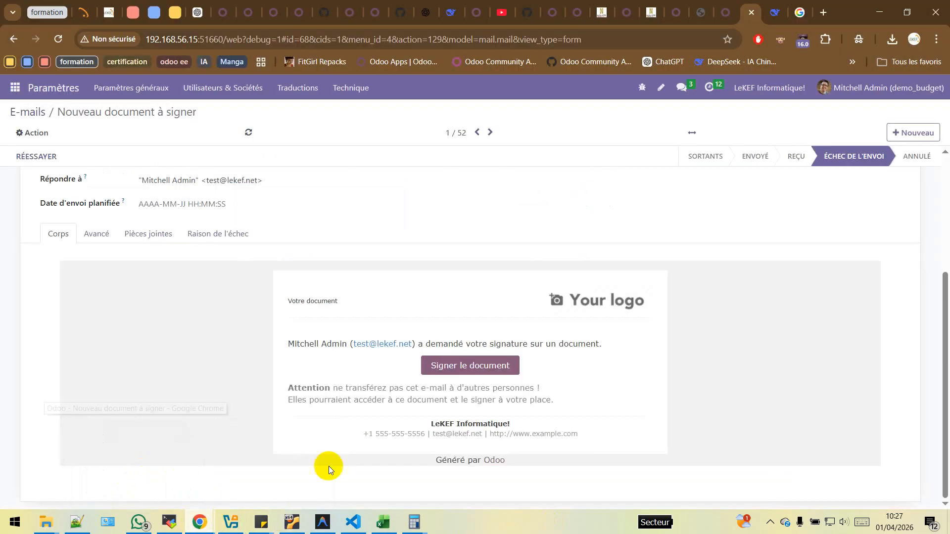
{"action": "left_click", "coordinate": [35, 112]}
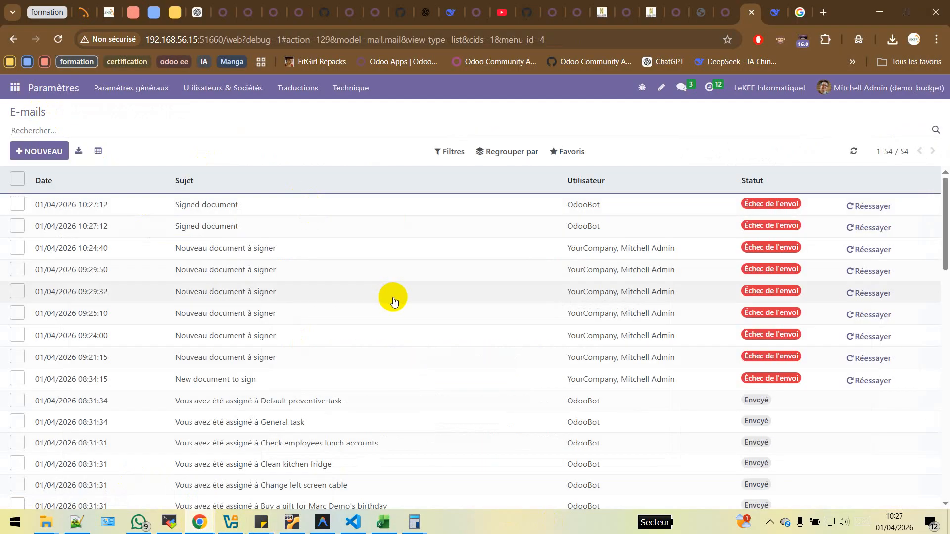
{"action": "left_click", "coordinate": [345, 218]}
{"action": "scroll", "coordinate": [516, 356], "scroll_direction": "down", "scroll_amount": 1}
{"action": "scroll", "coordinate": [47, 471], "scroll_direction": "down", "scroll_amount": 1}
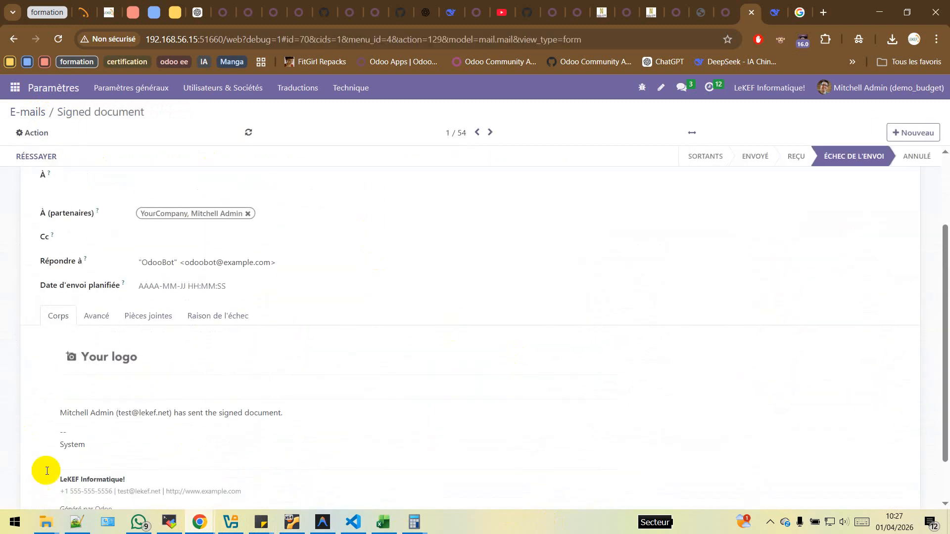
{"action": "scroll", "coordinate": [263, 435], "scroll_direction": "down", "scroll_amount": 1}
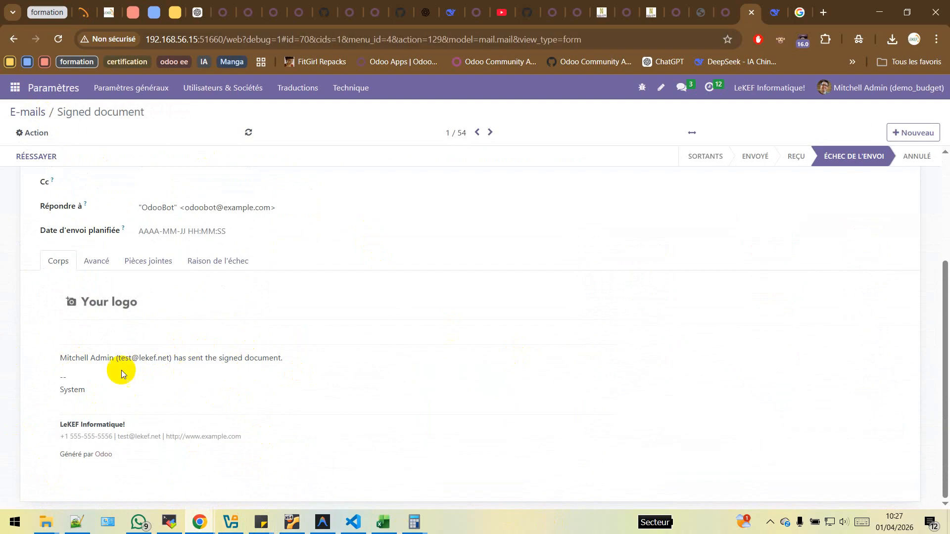
Step: Reopen the Task Approval signature request from its template to check the updated signing status
{"action": "left_click", "coordinate": [651, 19]}
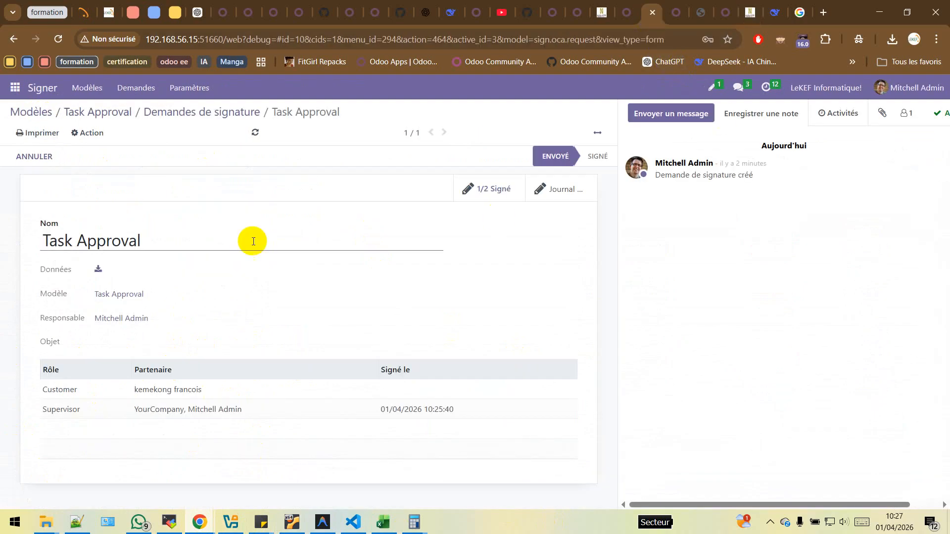
{"action": "left_click", "coordinate": [75, 112]}
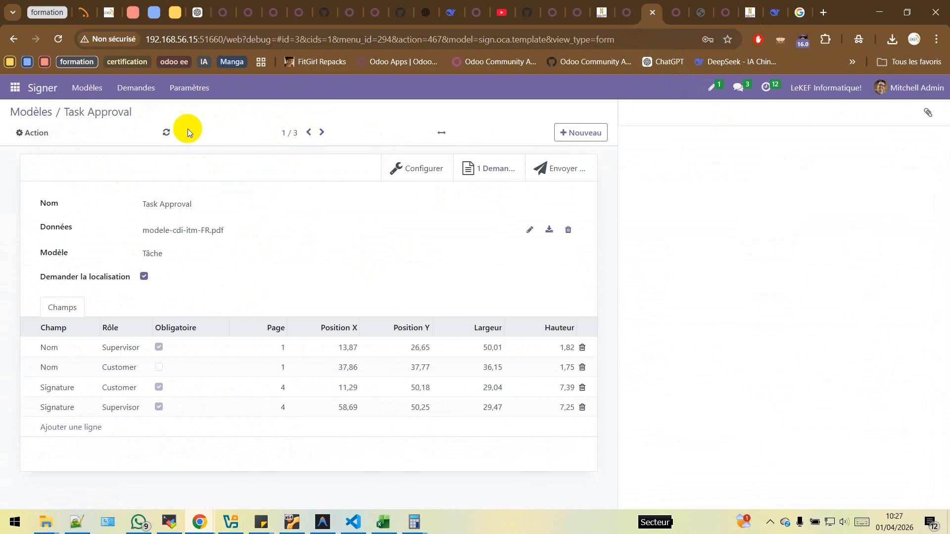
{"action": "left_click", "coordinate": [487, 169]}
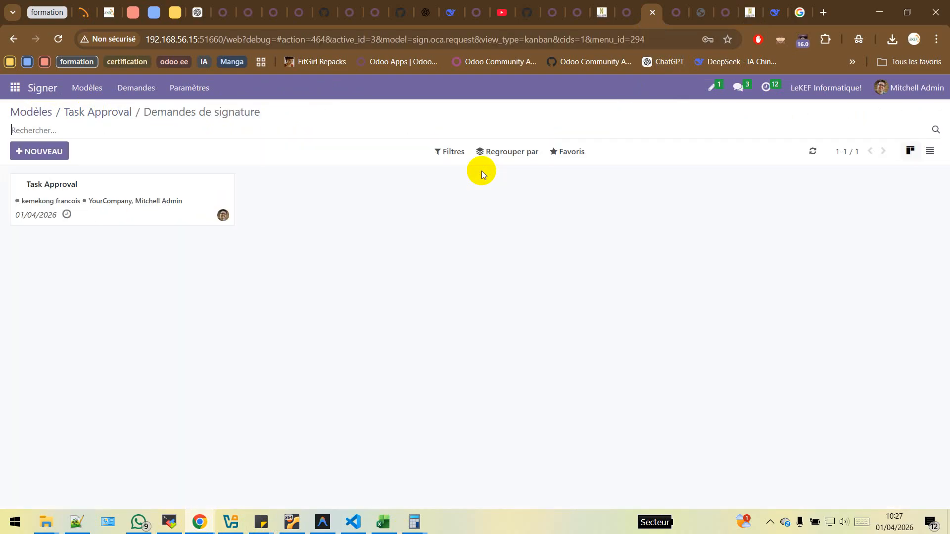
{"action": "left_click", "coordinate": [161, 185]}
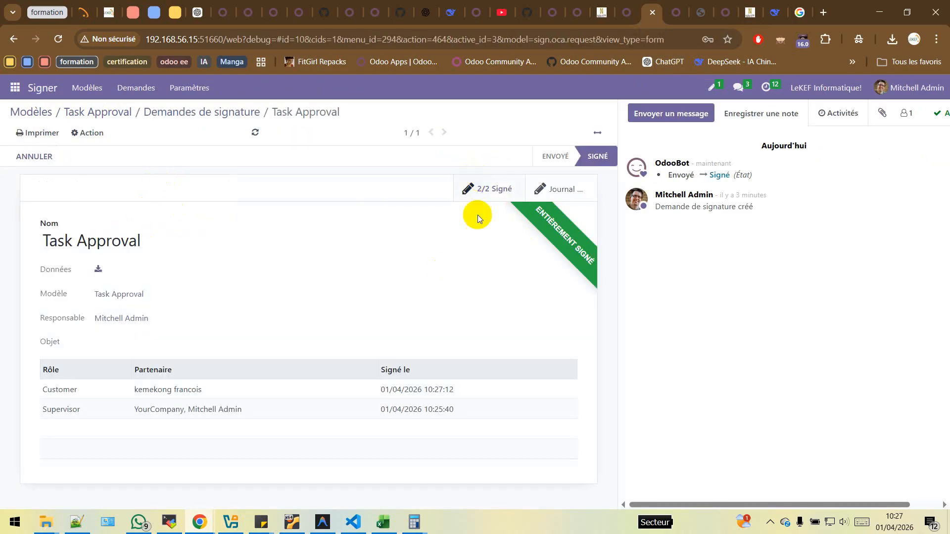
Step: Print the request's Certificat de signature, keep the blocked PDF download and review the certificate before returning to the request
{"action": "left_click", "coordinate": [52, 136]}
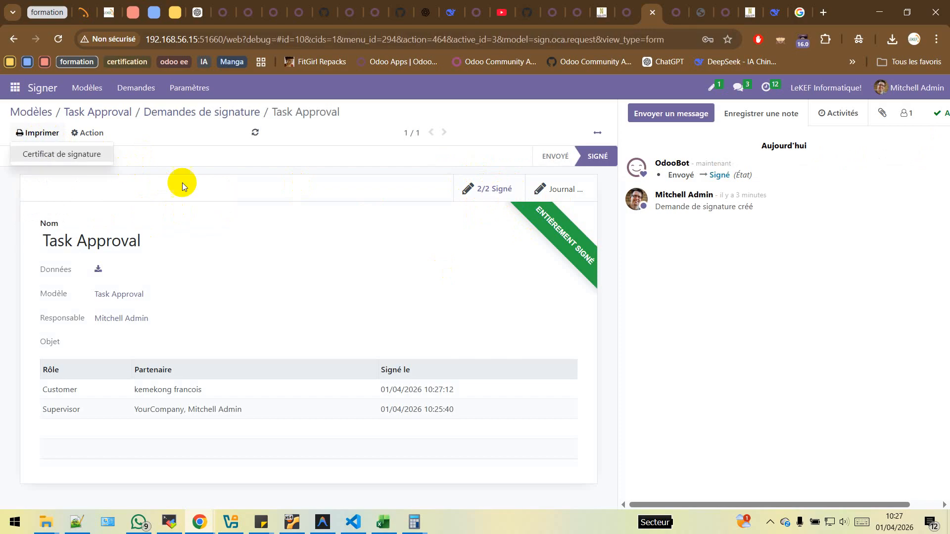
{"action": "left_click", "coordinate": [88, 154]}
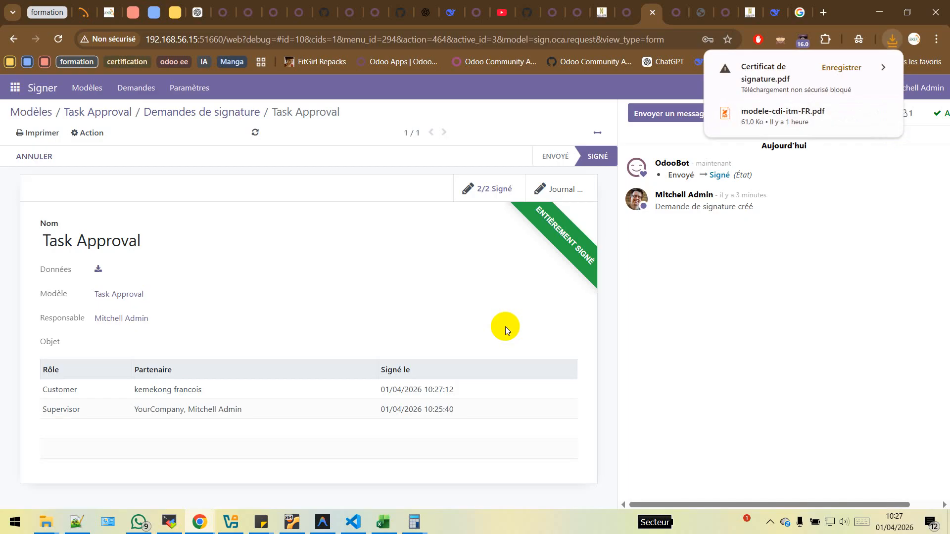
{"action": "left_click", "coordinate": [840, 68]}
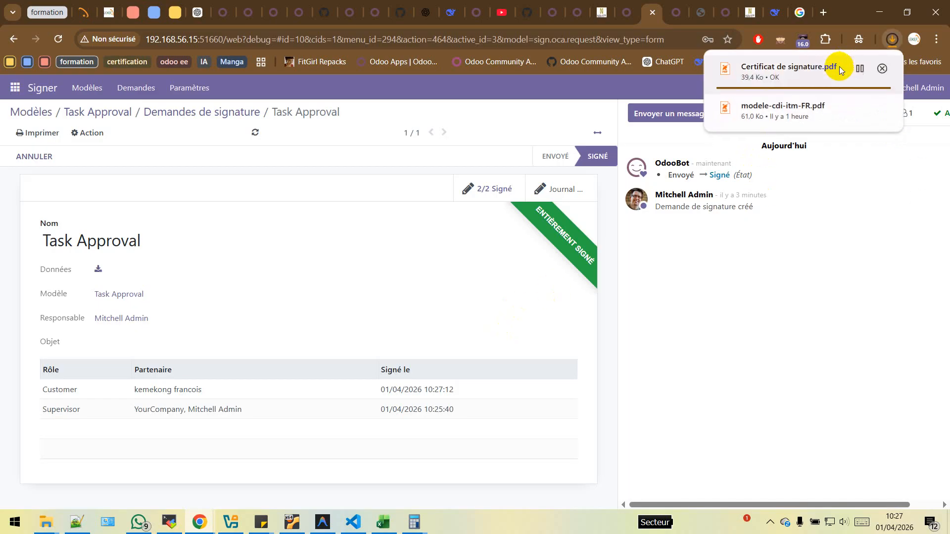
{"action": "left_click", "coordinate": [753, 75]}
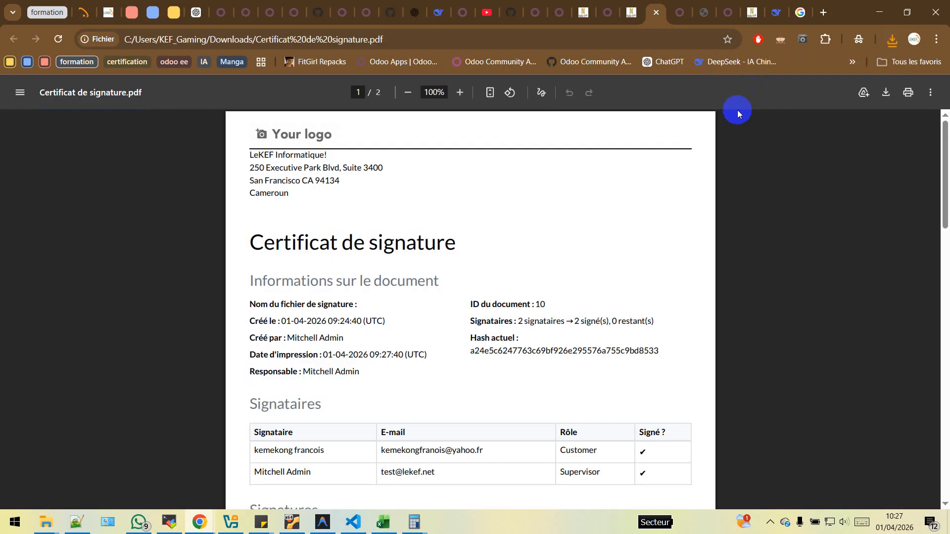
{"action": "left_click_drag", "start_coordinate": [946, 206], "coordinate": [699, 154]}
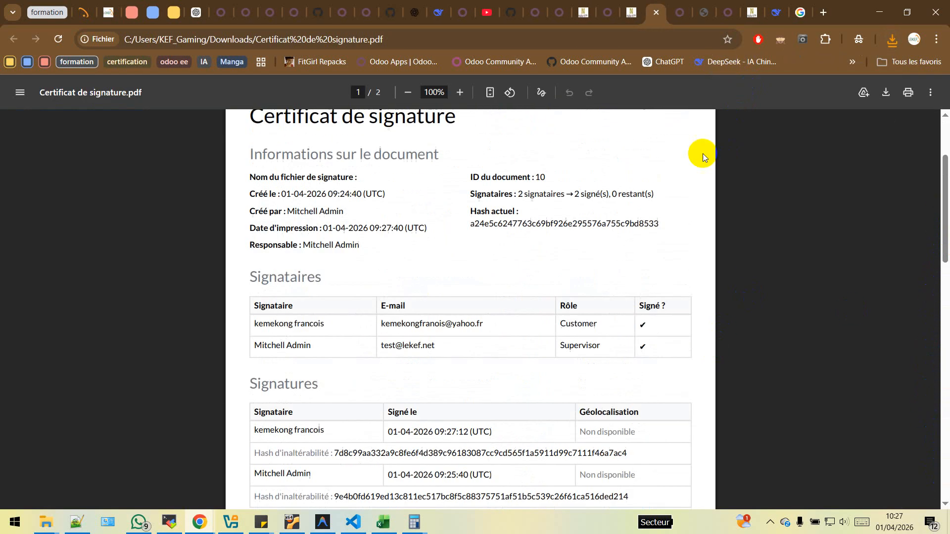
{"action": "left_click", "coordinate": [631, 15]}
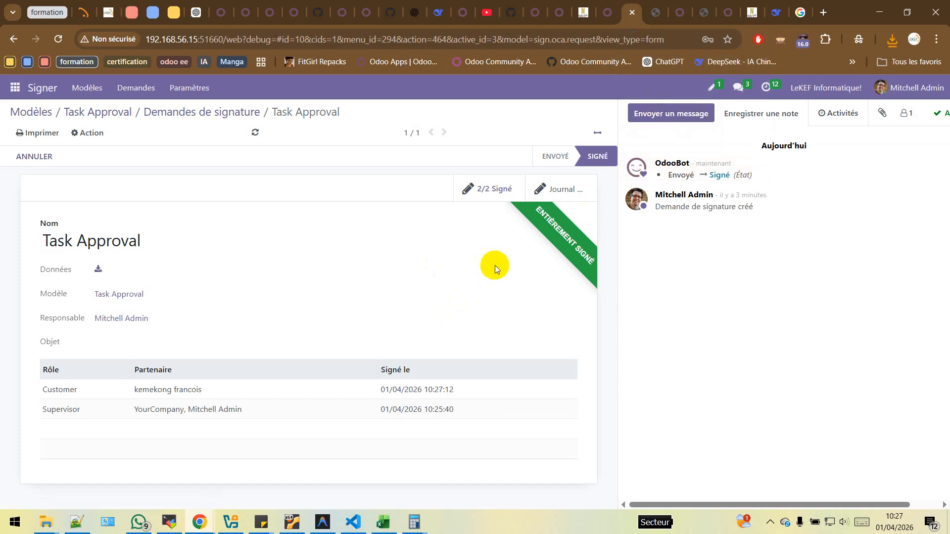
Step: Preview the fully signed Task Approval document through page 4 and download it as a PDF, keeping the blocked file
{"action": "left_click", "coordinate": [489, 194]}
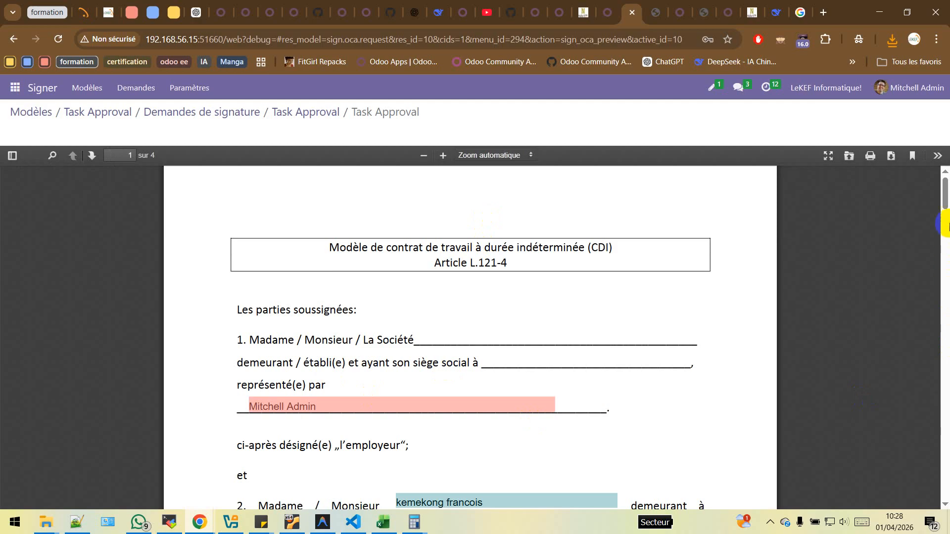
{"action": "left_click_drag", "start_coordinate": [945, 198], "coordinate": [944, 459]}
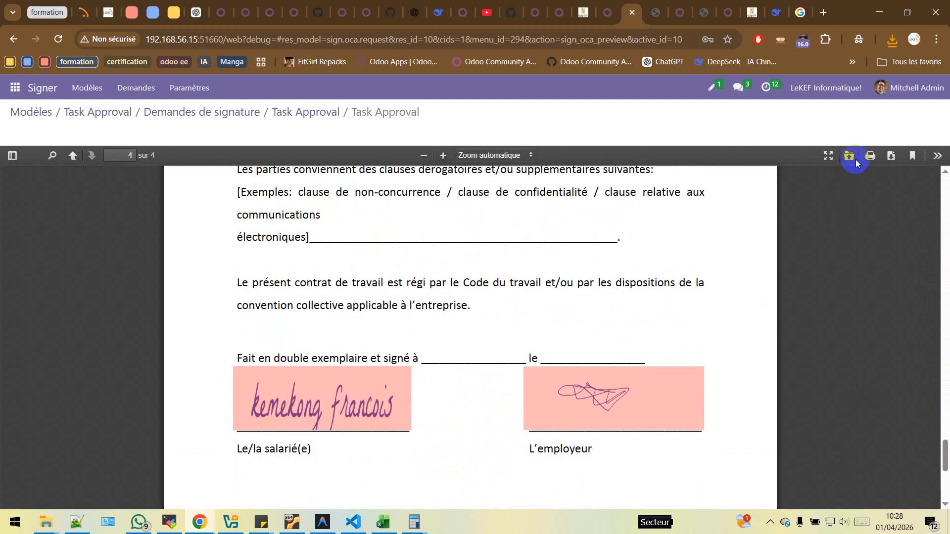
{"action": "left_click", "coordinate": [890, 158]}
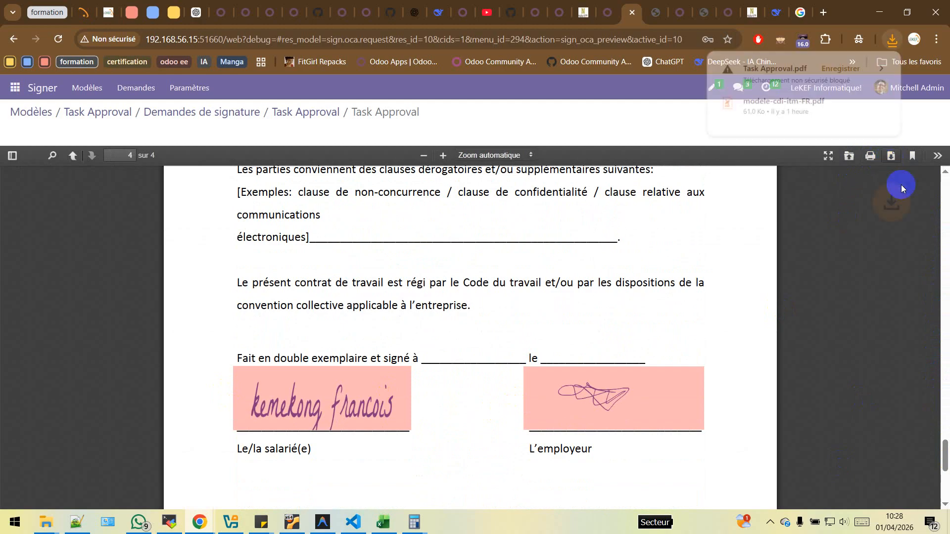
{"action": "left_click", "coordinate": [851, 73]}
Step: Open the downloaded Task Approval.pdf, review the completed names and the signatures on page 4, and return to the Odoo document preview
{"action": "left_click", "coordinate": [772, 74]}
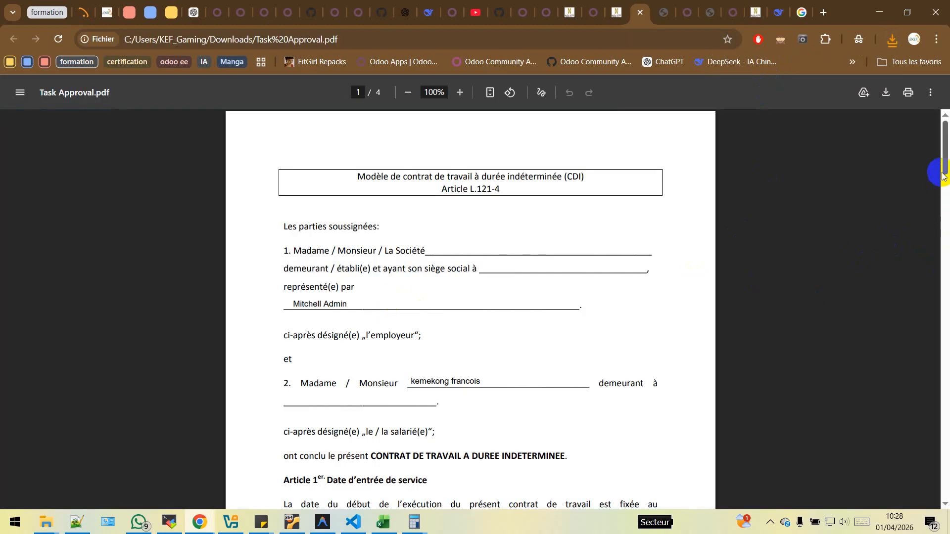
{"action": "left_click_drag", "start_coordinate": [945, 169], "coordinate": [941, 430]}
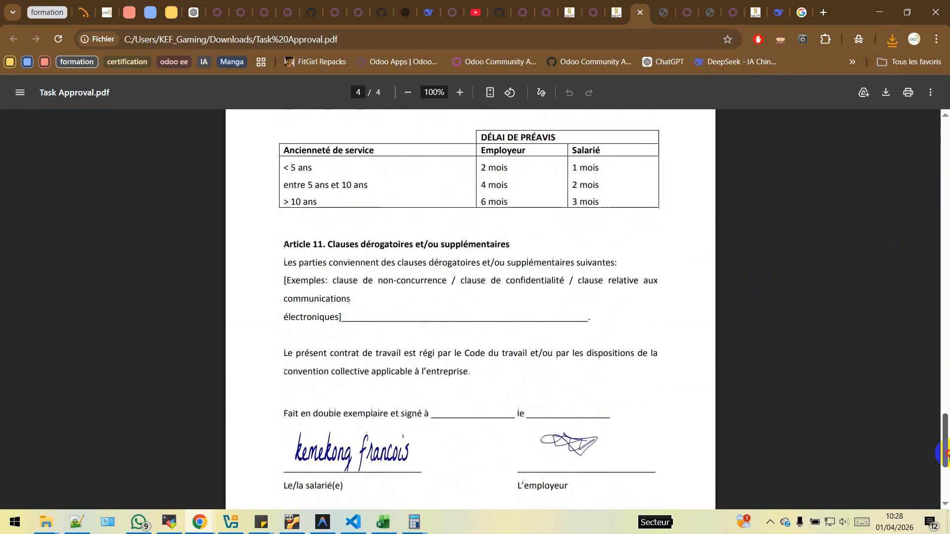
{"action": "scroll", "coordinate": [661, 416], "scroll_direction": "down", "scroll_amount": 2}
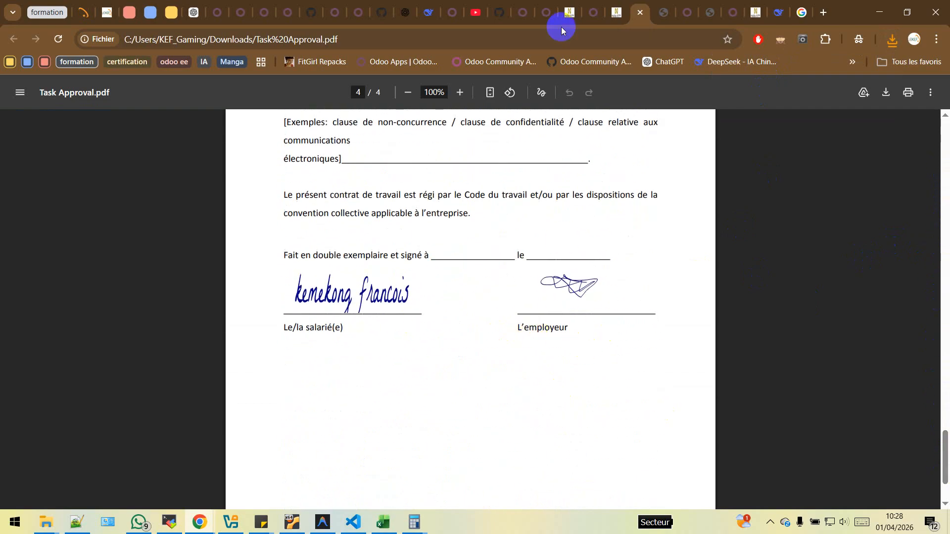
{"action": "left_click", "coordinate": [616, 13]}
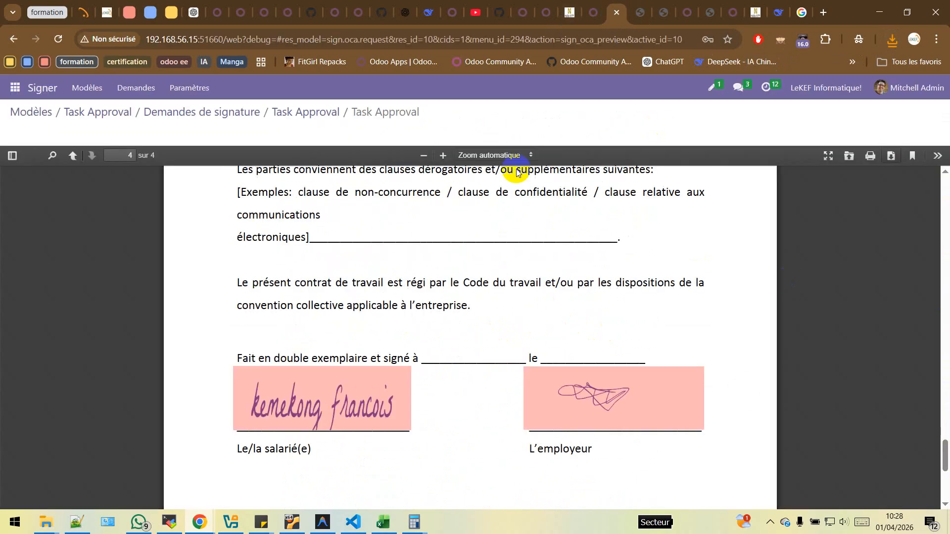
Step: Switch to the other Odoo tab and open the Task Approval template in Signer to examine its model and fields
{"action": "left_click", "coordinate": [592, 17]}
{"action": "left_click", "coordinate": [588, 14]}
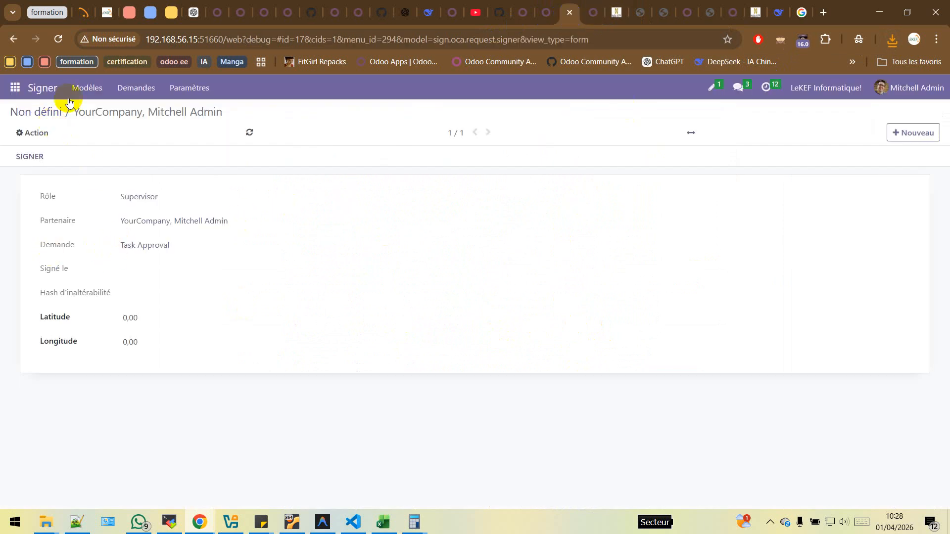
{"action": "left_click", "coordinate": [82, 89]}
{"action": "left_click", "coordinate": [141, 184]}
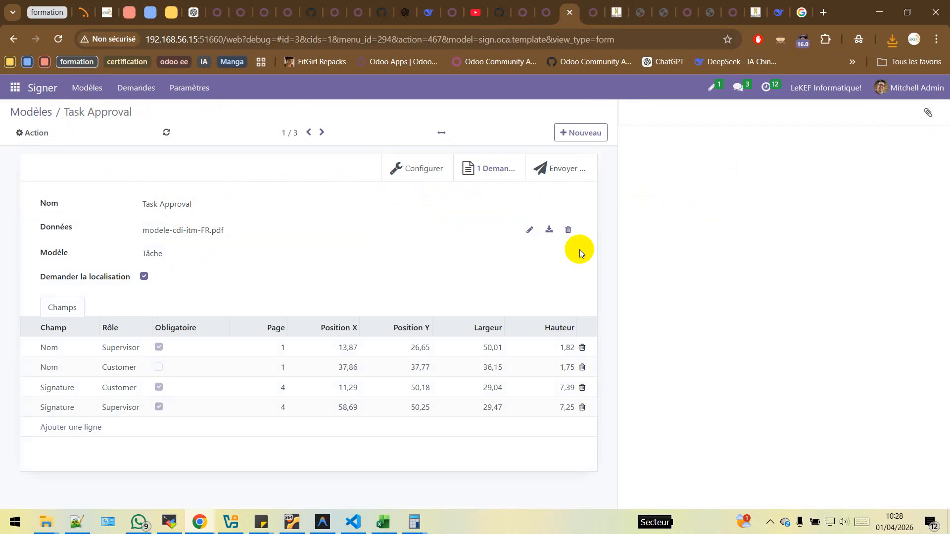
Step: Switch to the Projet app and open the tasks of the Office Design project
{"action": "left_click", "coordinate": [4, 88]}
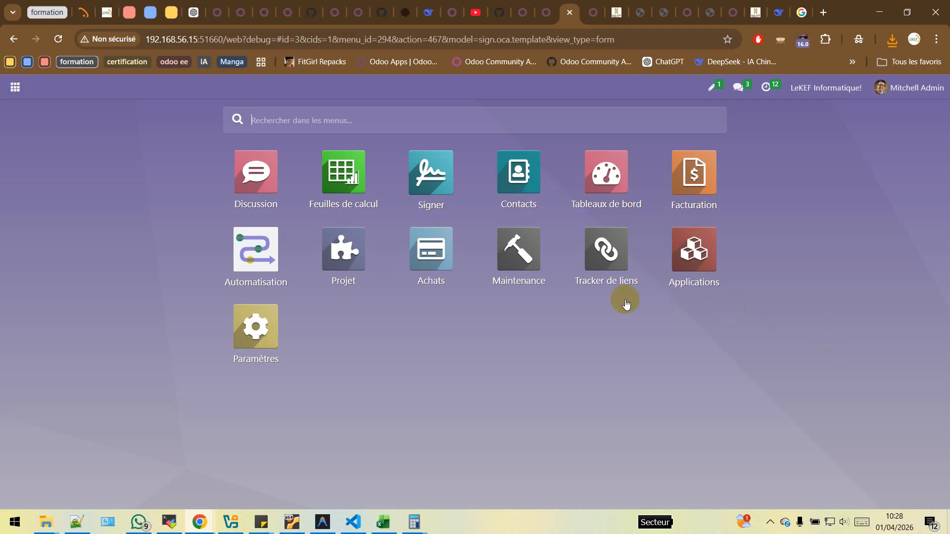
{"action": "left_click", "coordinate": [348, 255]}
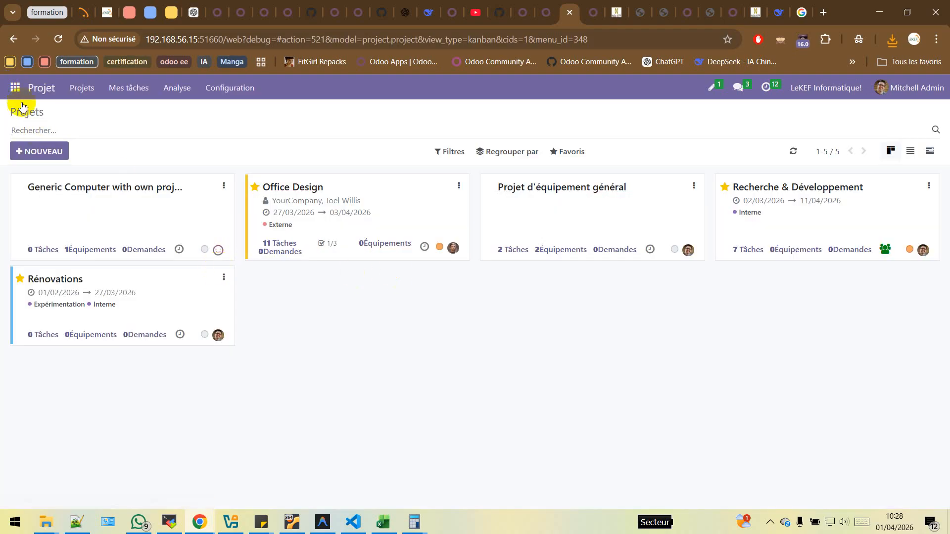
{"action": "left_click", "coordinate": [16, 89]}
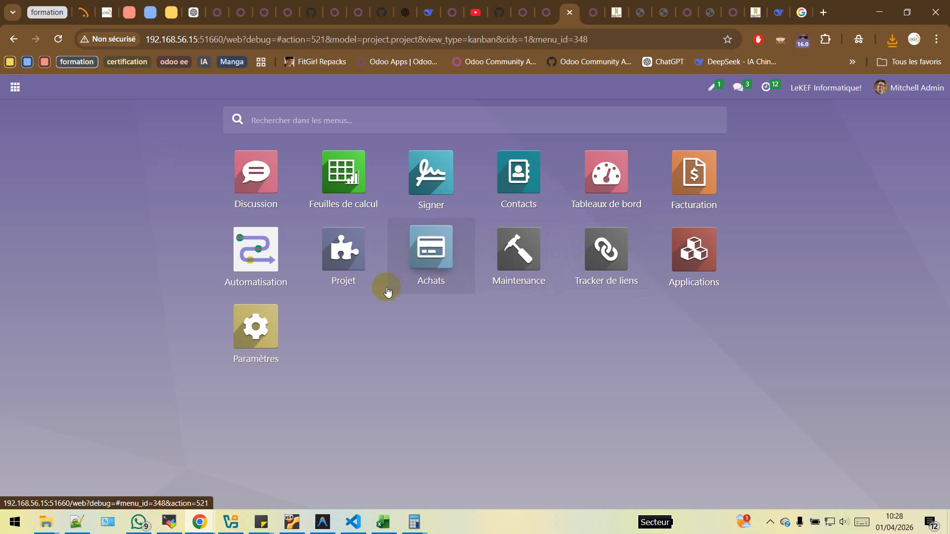
{"action": "left_click", "coordinate": [344, 251]}
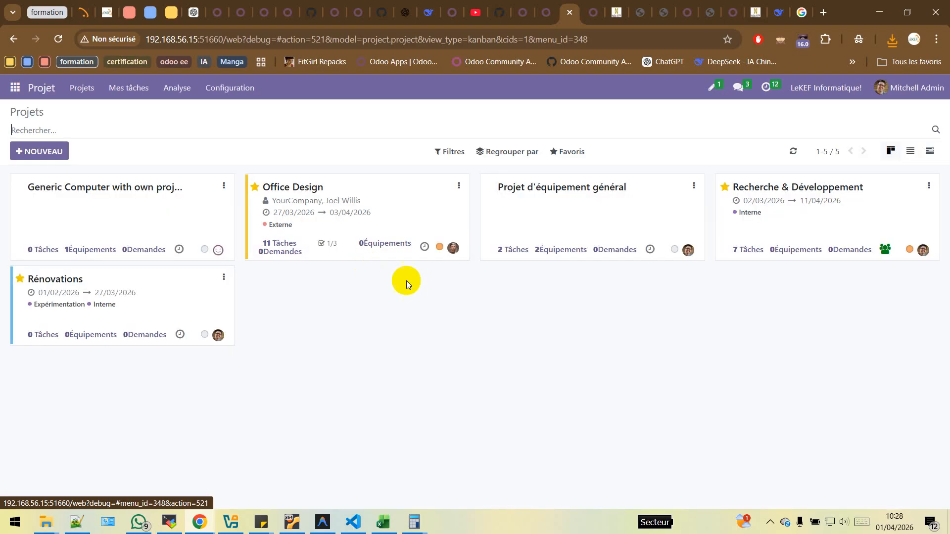
{"action": "left_click", "coordinate": [127, 192]}
{"action": "left_click", "coordinate": [42, 112]}
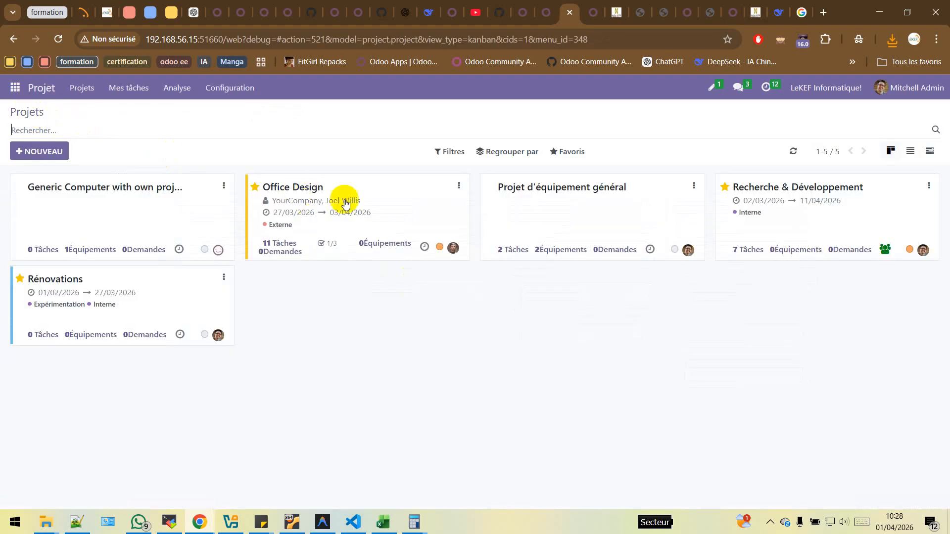
{"action": "left_click", "coordinate": [318, 227]}
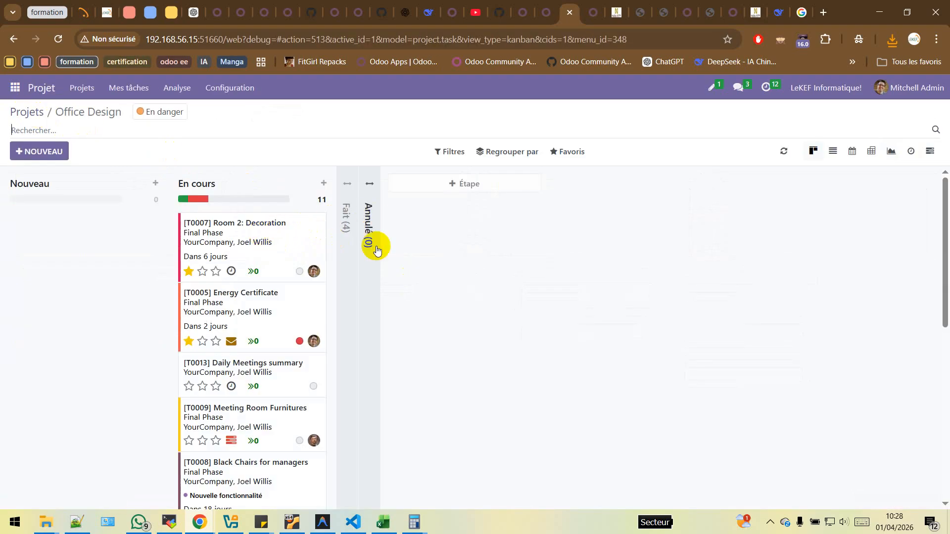
Step: Generate a signature request for the [T0007] Room 2: Decoration task from the Task Approval template with the message "tesste"
{"action": "left_click", "coordinate": [81, 132]}
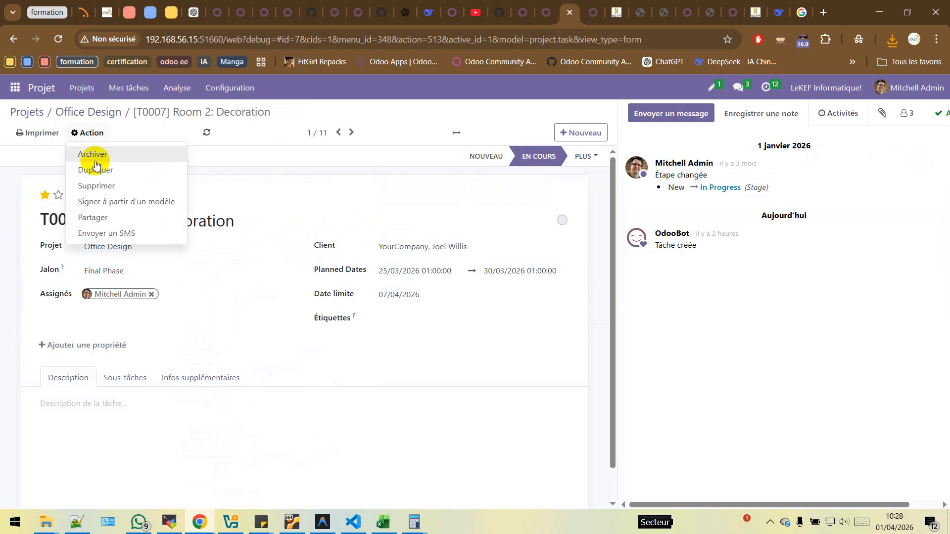
{"action": "left_click", "coordinate": [149, 202]}
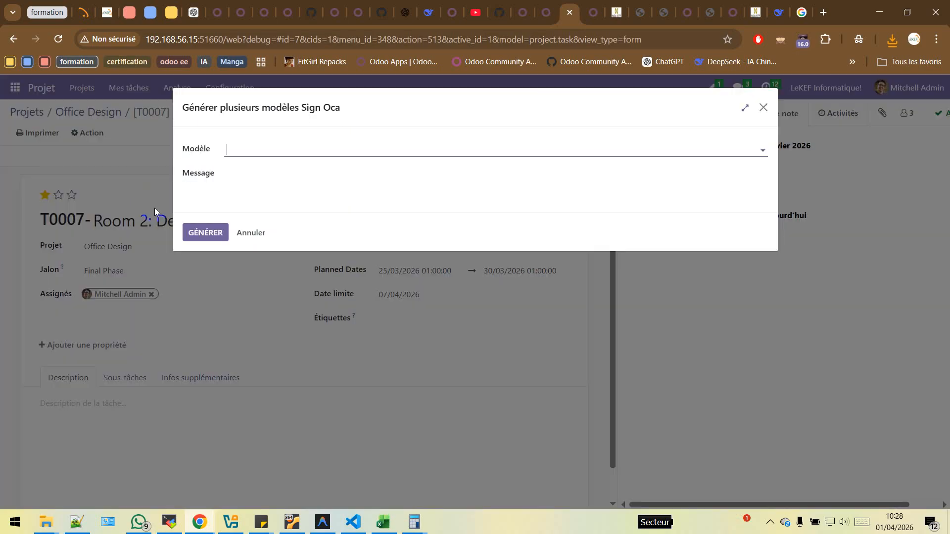
{"action": "left_click", "coordinate": [290, 147]}
{"action": "left_click", "coordinate": [261, 169]}
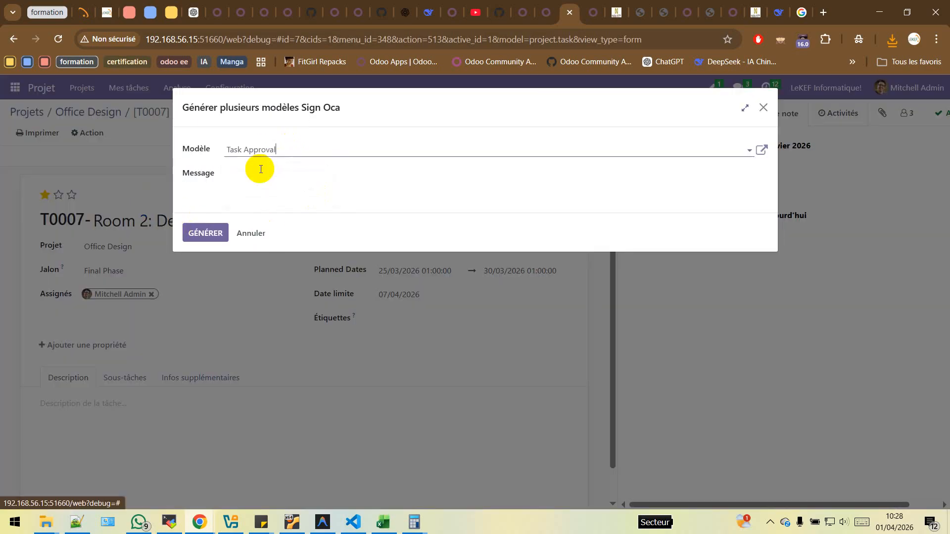
{"action": "left_click", "coordinate": [292, 180]}
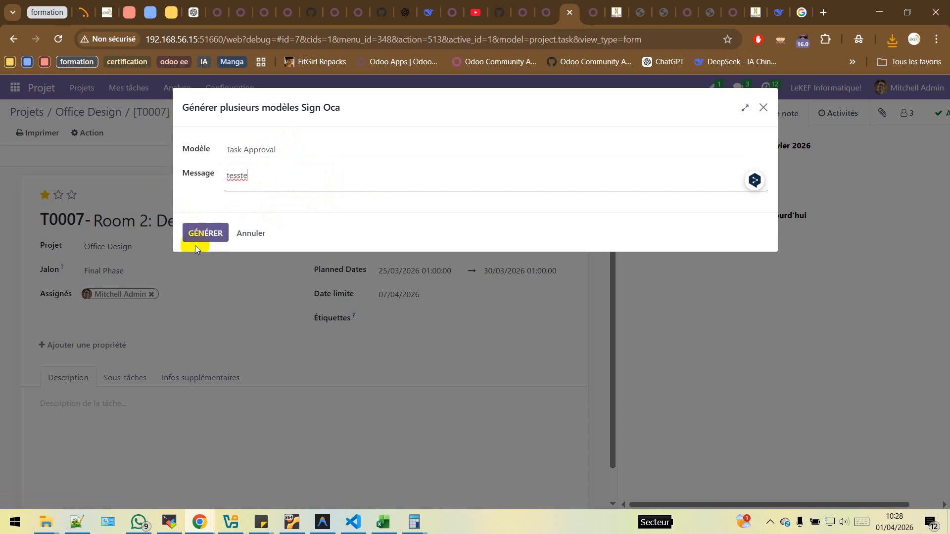
{"action": "left_click", "coordinate": [203, 234]}
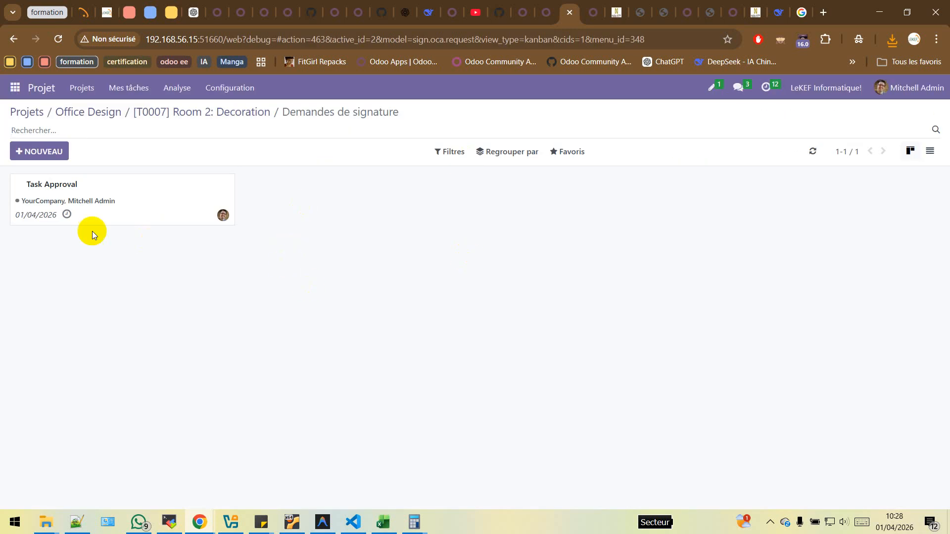
Step: Open the task's Task Approval signature request and examine its linked project and object, signers and message history
{"action": "left_click", "coordinate": [156, 202]}
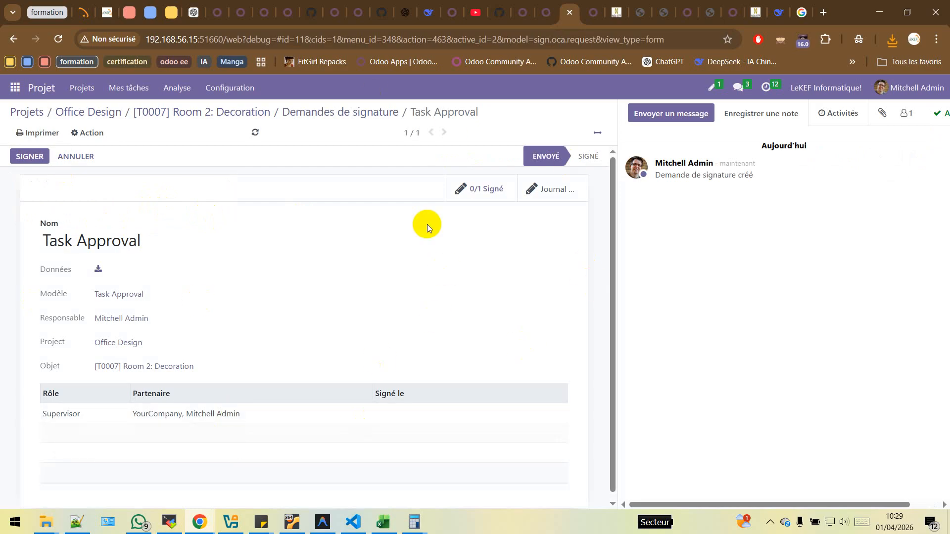
{"action": "left_click", "coordinate": [490, 188]}
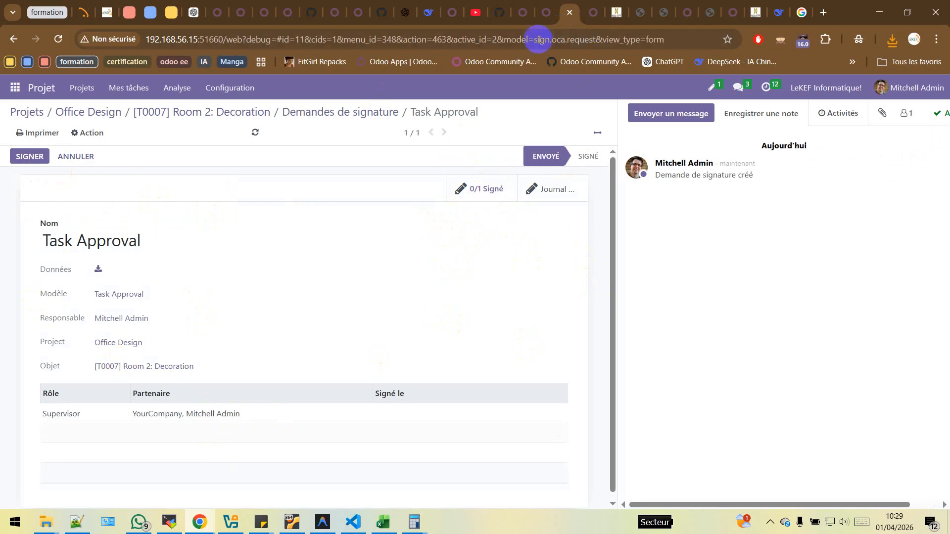
{"action": "left_click", "coordinate": [548, 19]}
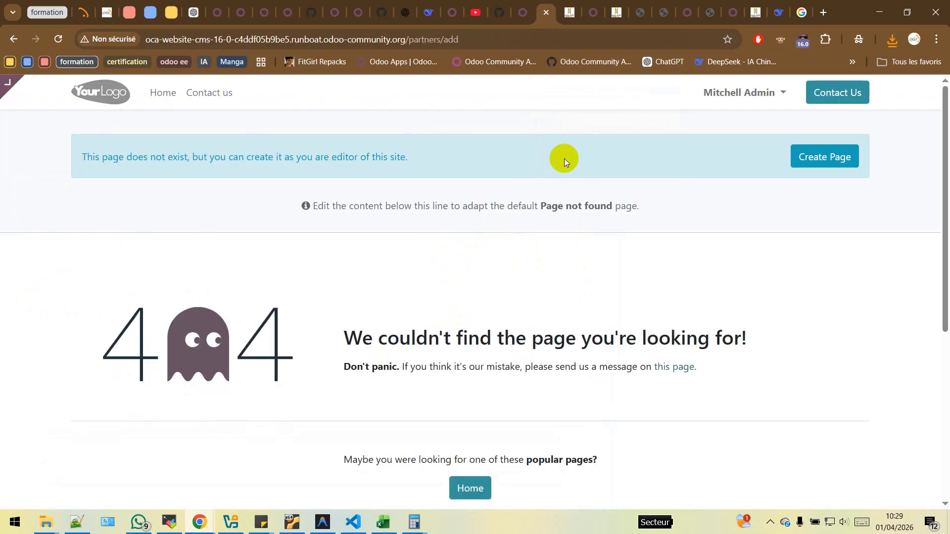
{"action": "left_click", "coordinate": [571, 17]}
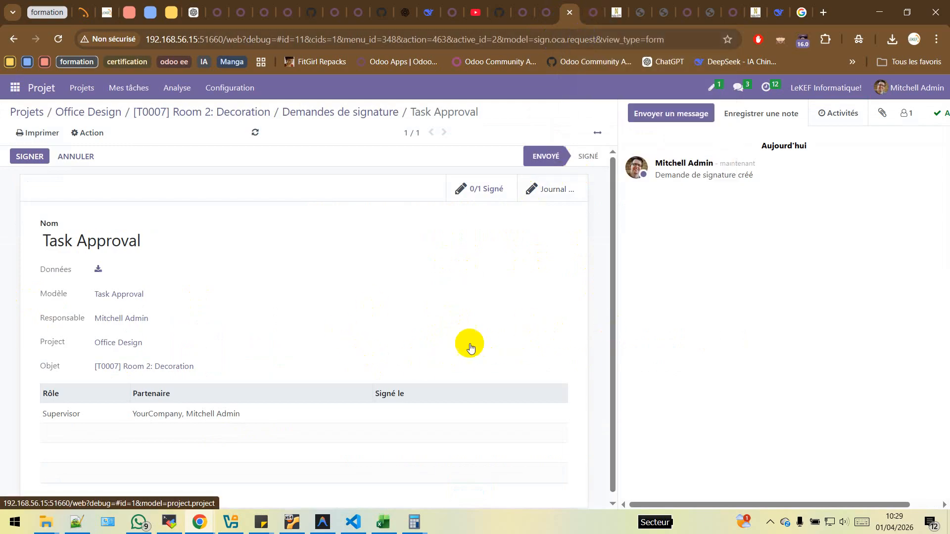
{"action": "left_click", "coordinate": [922, 504]}
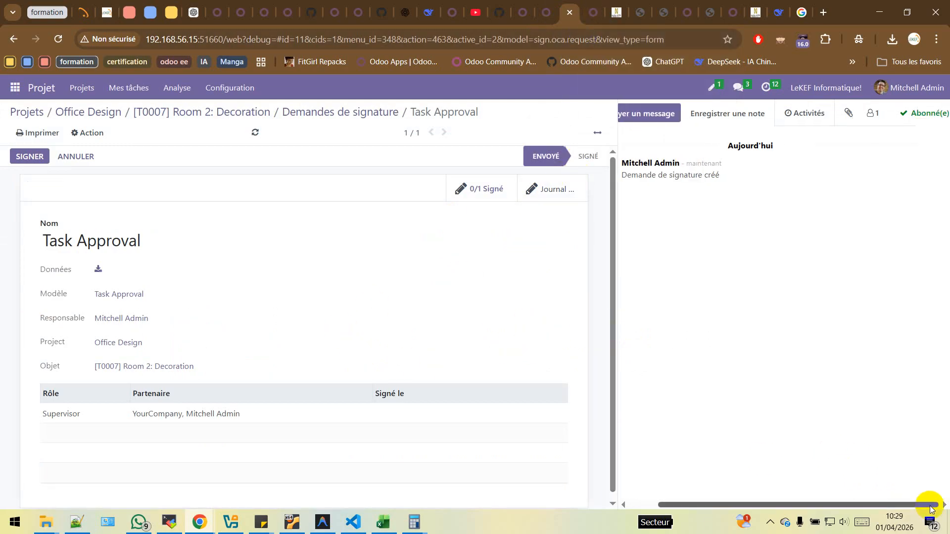